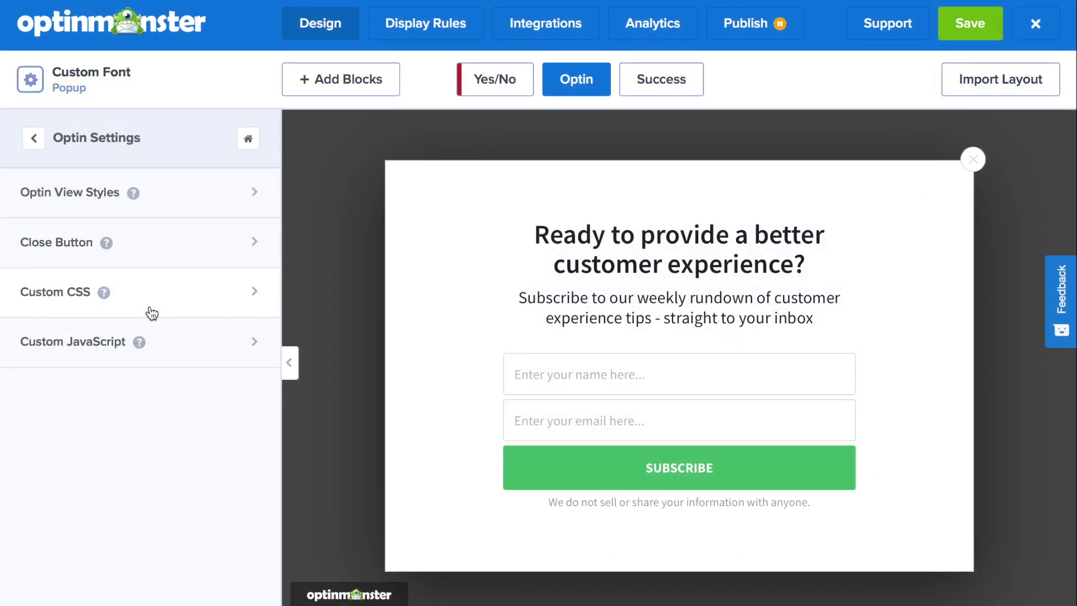
Open Custom CSS in the Custom Font campaign's Optin Settings sidebar.
{"action": "left_click", "coordinate": [152, 313]}
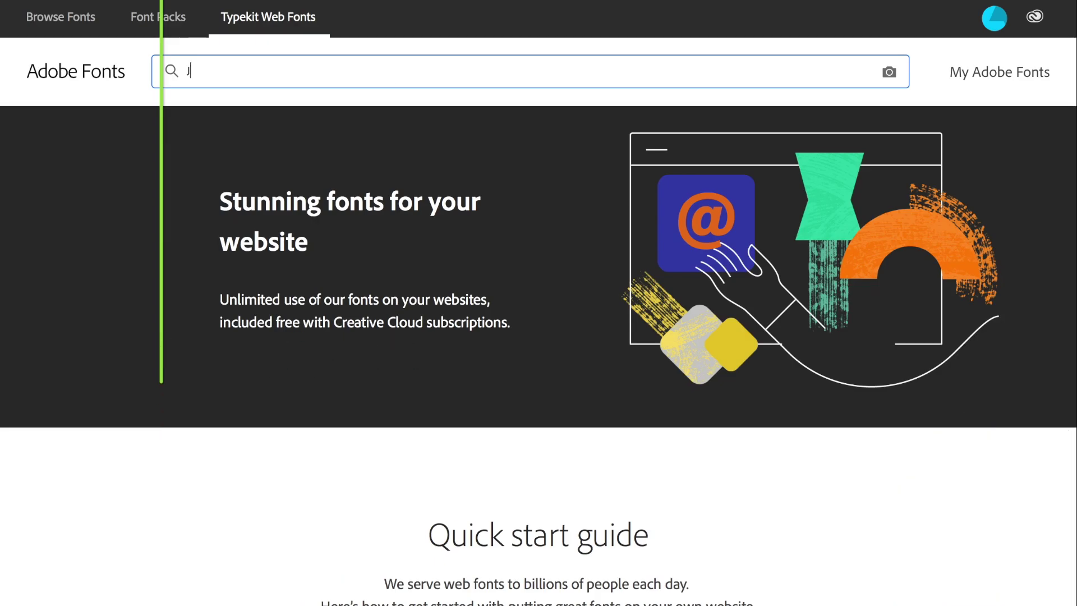
Search Adobe Fonts for Josefin Sans, open its family page, and activate all 10 fonts.
{"action": "type", "text": "Josefin"}
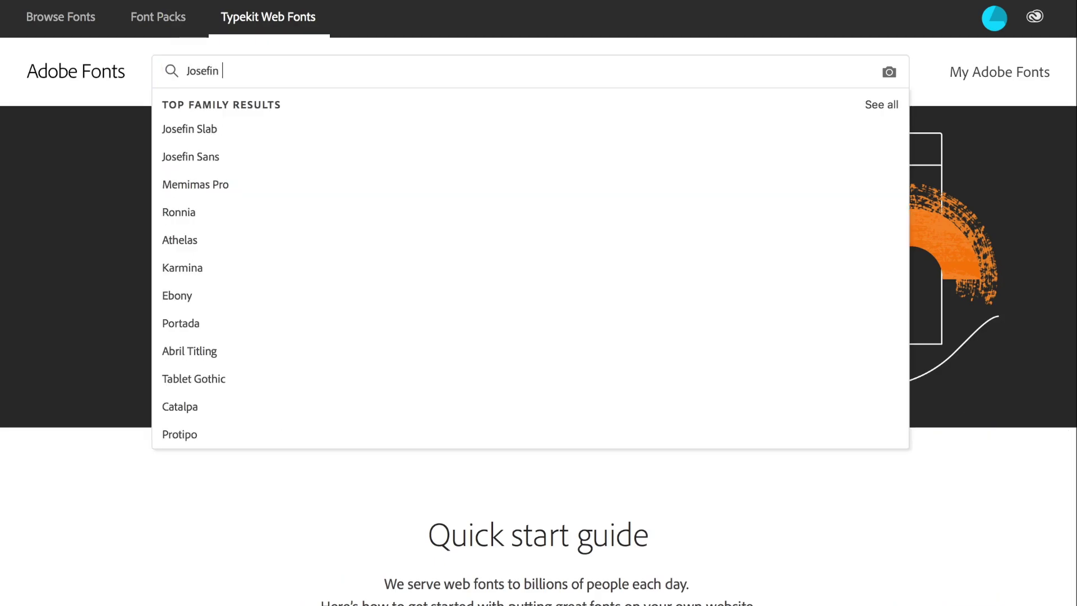
{"action": "type", "text": " Sans"}
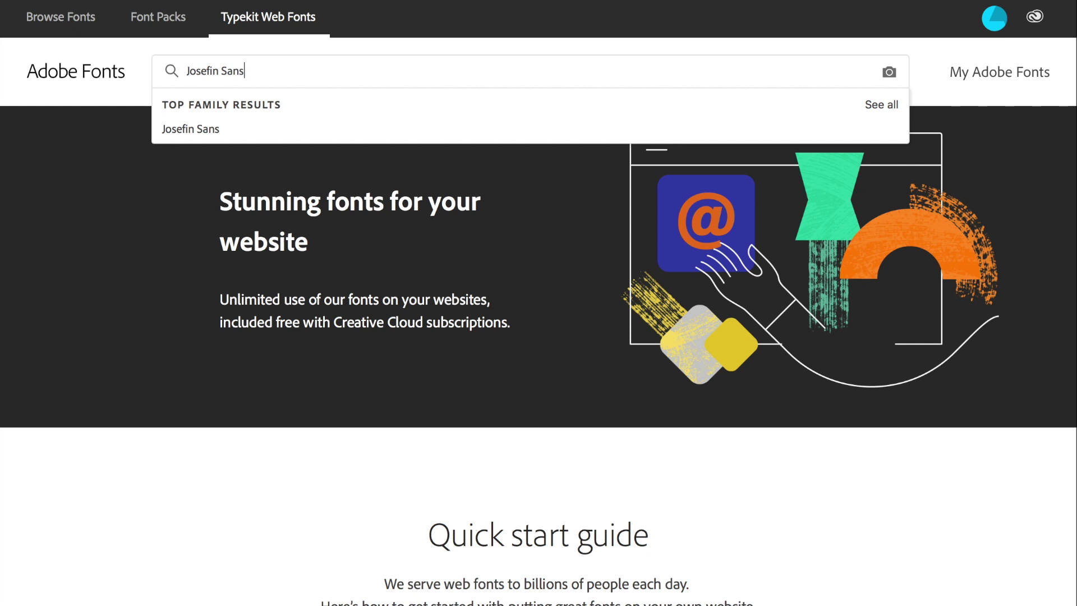
{"action": "key", "text": "Return"}
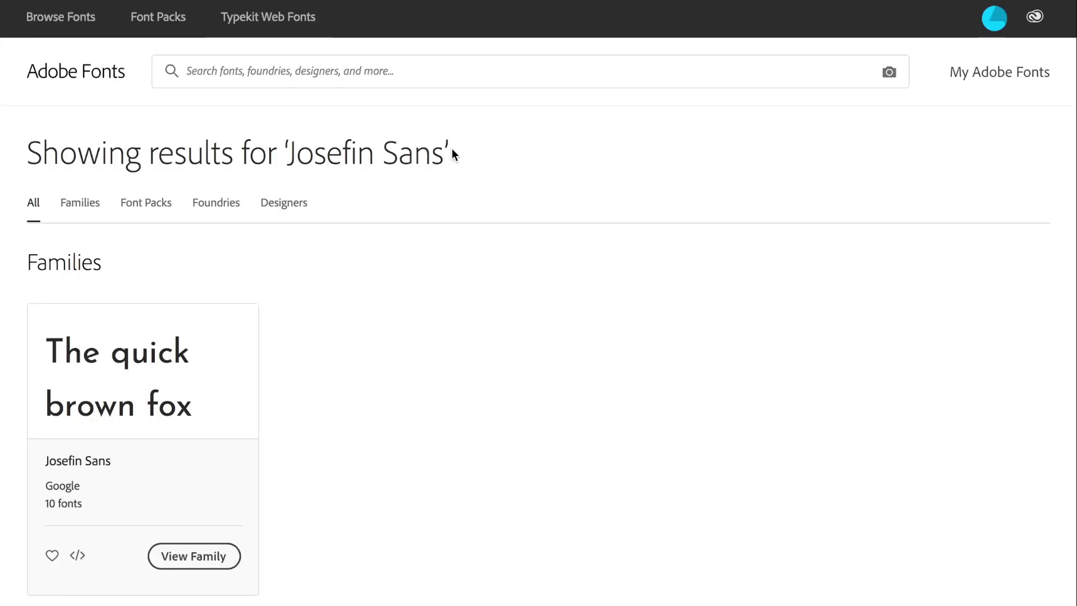
{"action": "scroll", "coordinate": [358, 372], "scroll_direction": "down", "scroll_amount": 2}
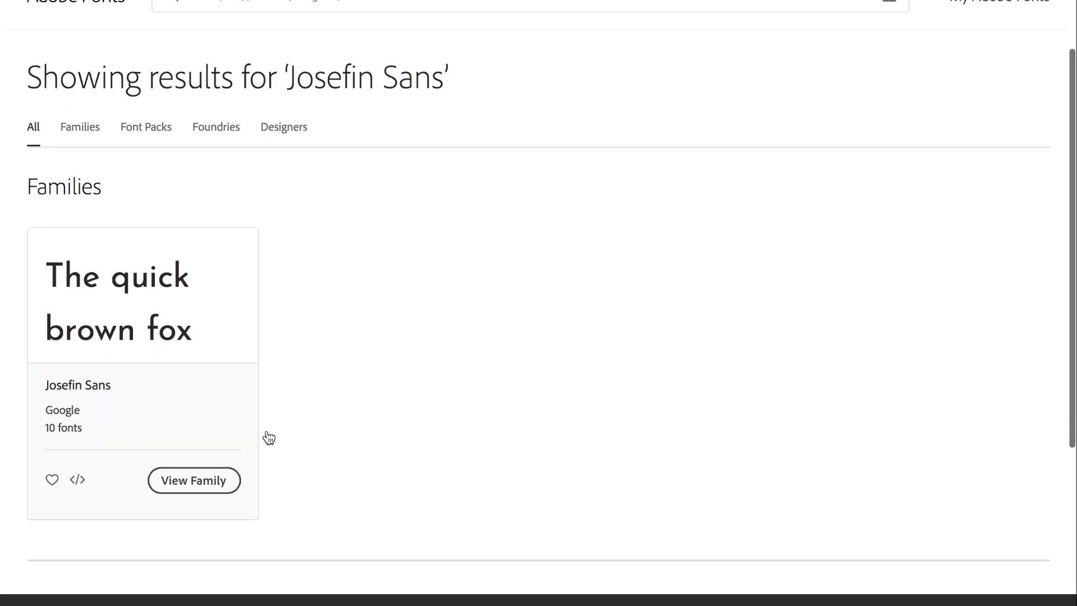
{"action": "left_click", "coordinate": [210, 483]}
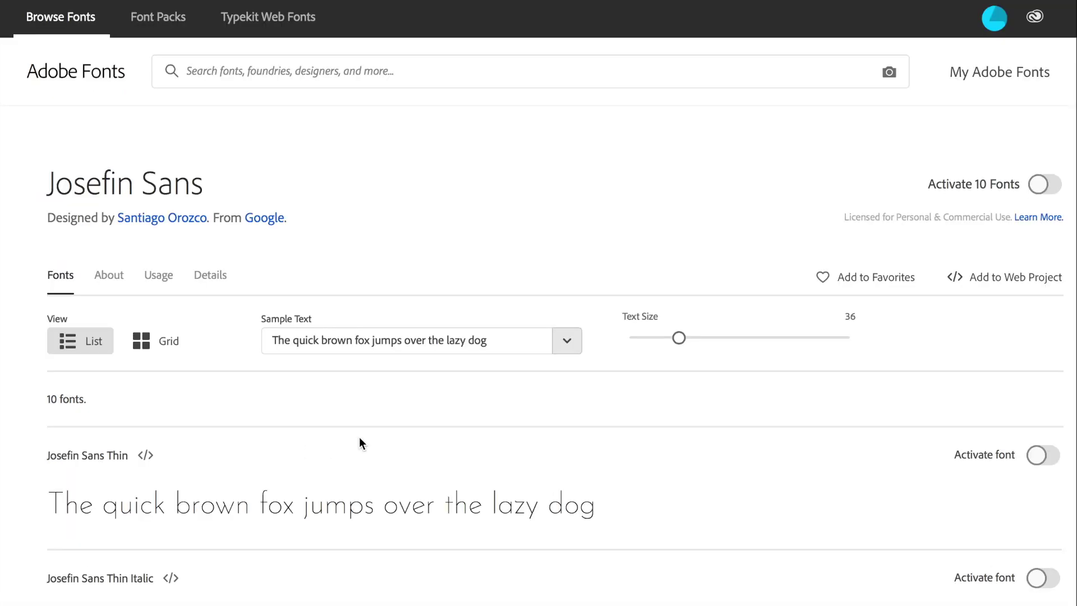
{"action": "scroll", "coordinate": [651, 409], "scroll_direction": "down", "scroll_amount": 3}
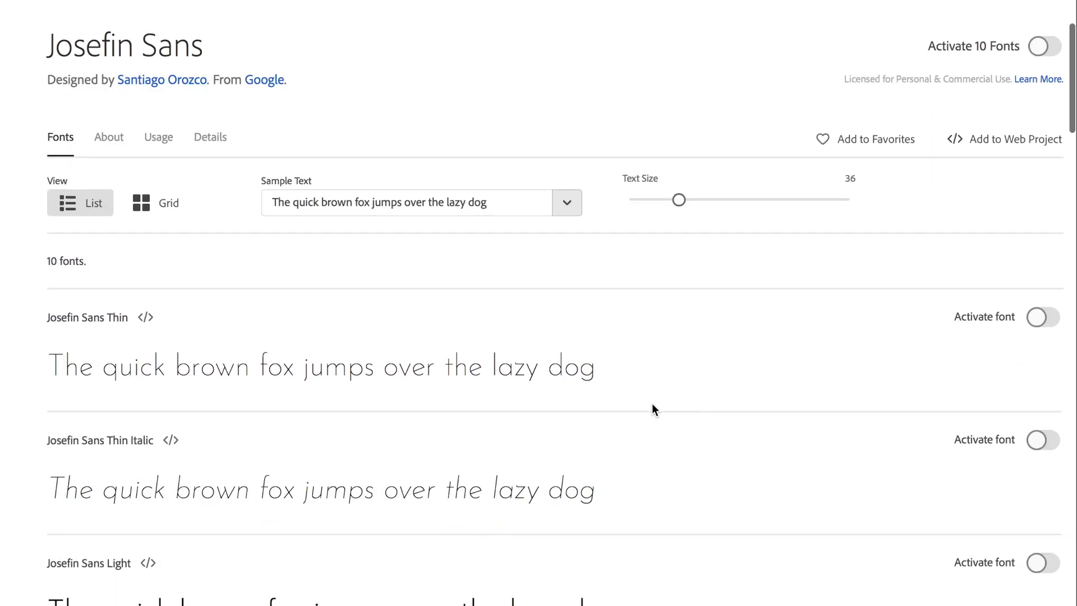
{"action": "scroll", "coordinate": [661, 443], "scroll_direction": "down", "scroll_amount": 2}
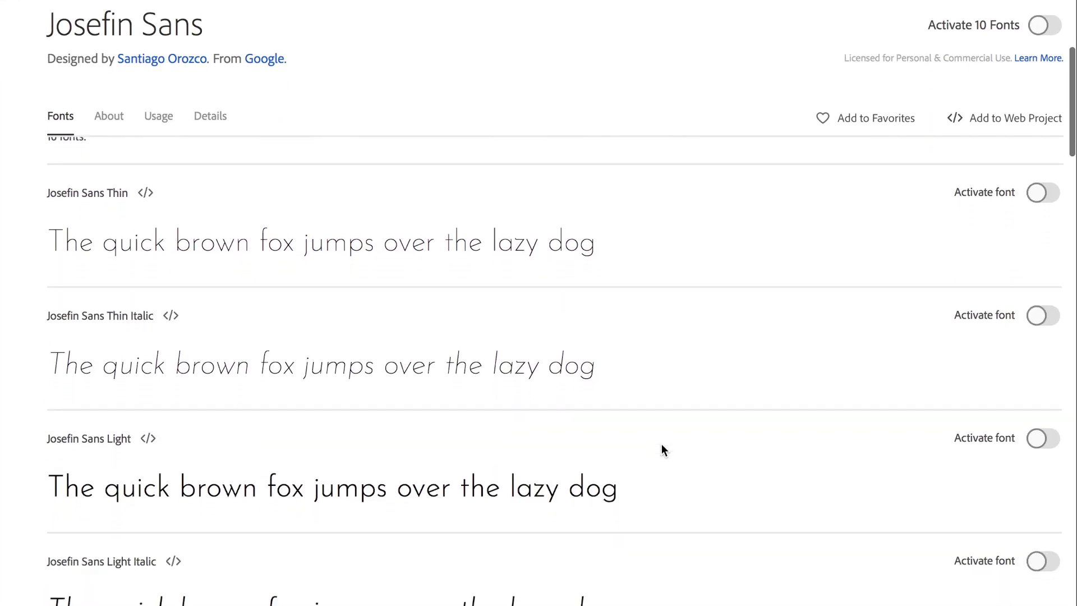
{"action": "scroll", "coordinate": [661, 444], "scroll_direction": "down", "scroll_amount": 4}
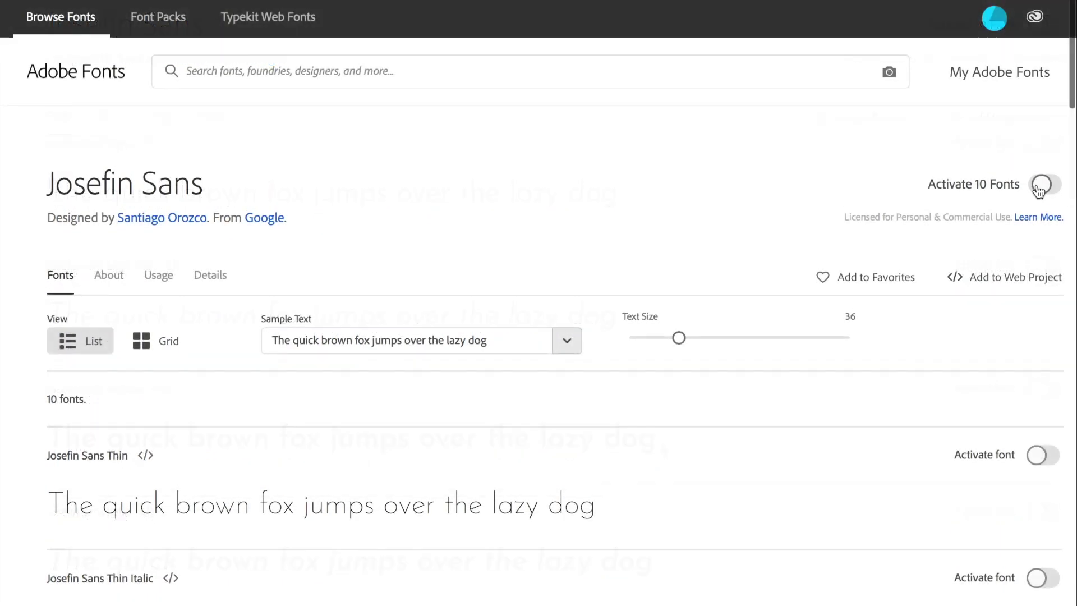
{"action": "left_click", "coordinate": [1039, 185]}
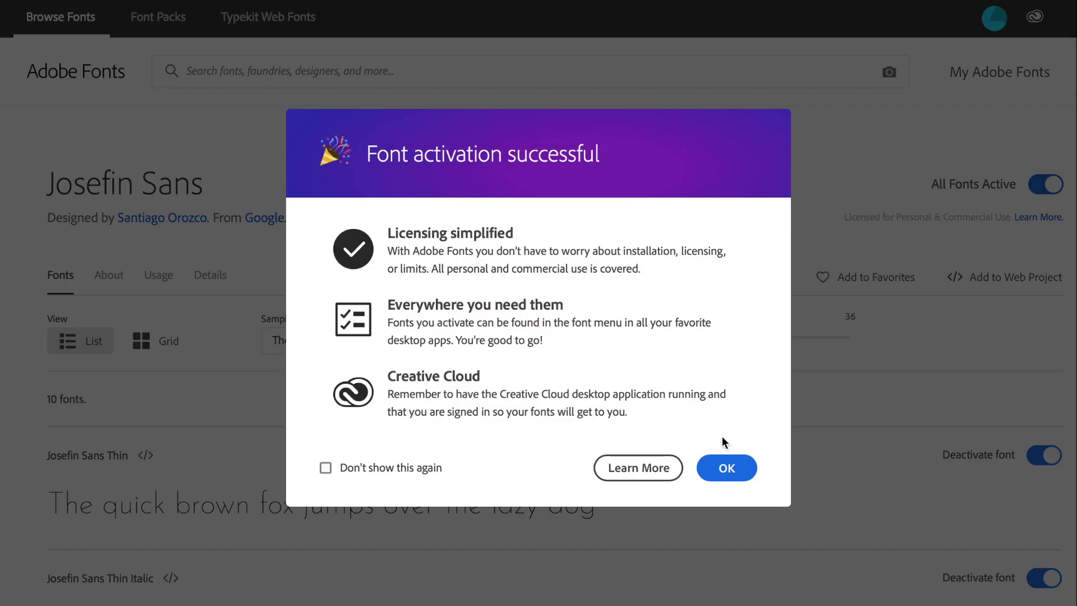
Create a 'Website Fonts' web project with four Josefin Sans fonts and select its embed link.
{"action": "left_click", "coordinate": [721, 474]}
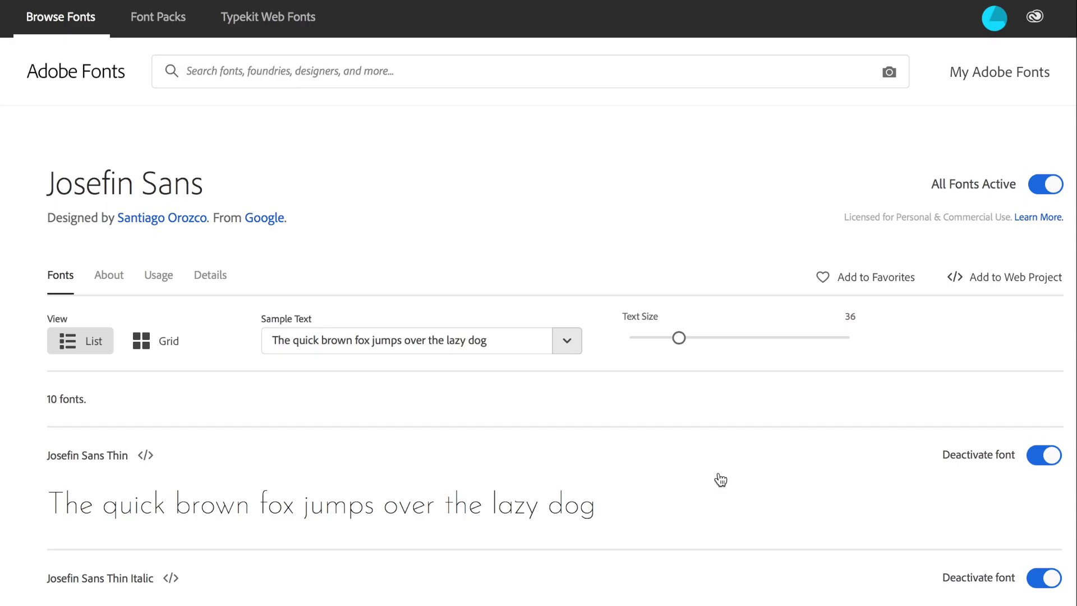
{"action": "left_click", "coordinate": [979, 283]}
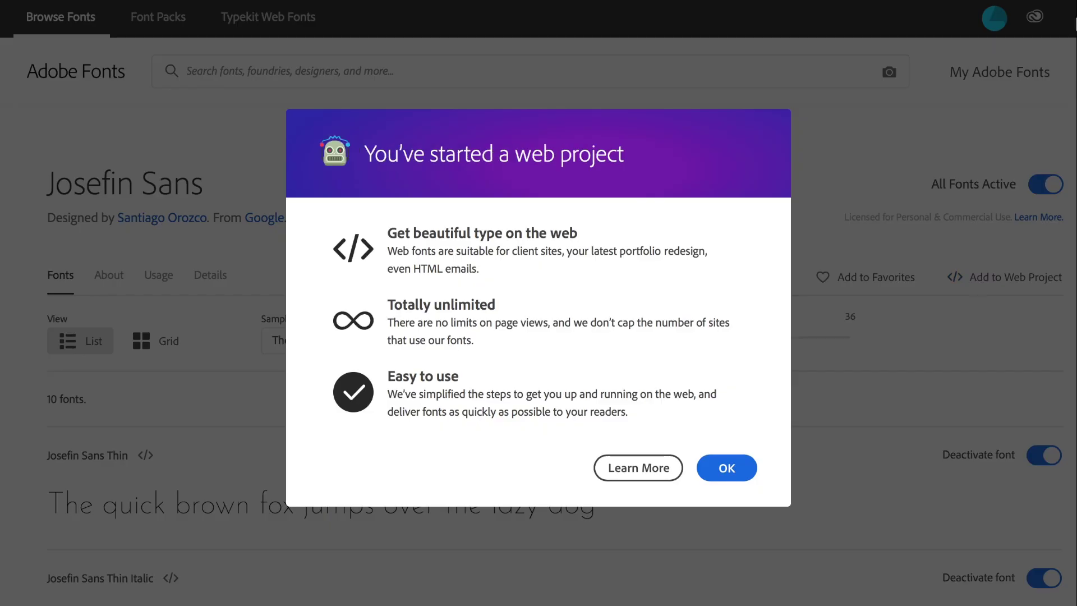
{"action": "left_click", "coordinate": [739, 474]}
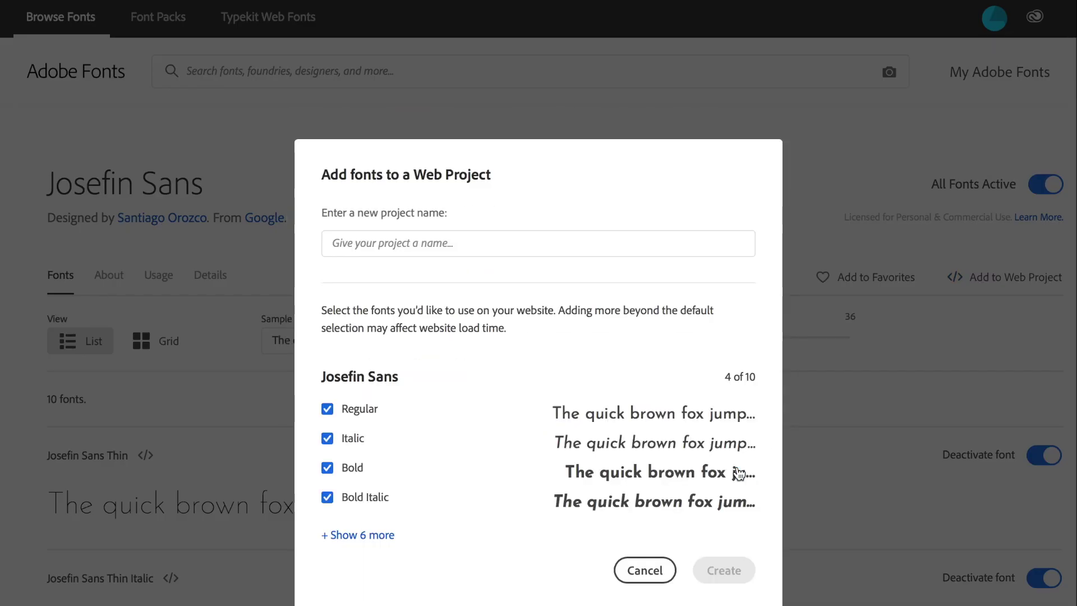
{"action": "left_click", "coordinate": [506, 243]}
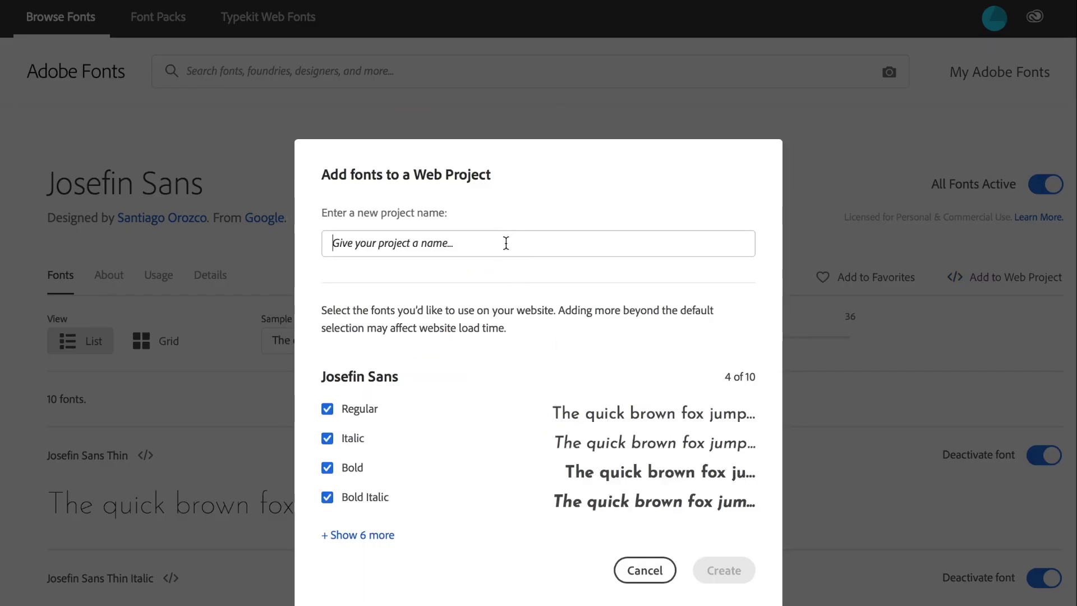
{"action": "type", "text": "Web"}
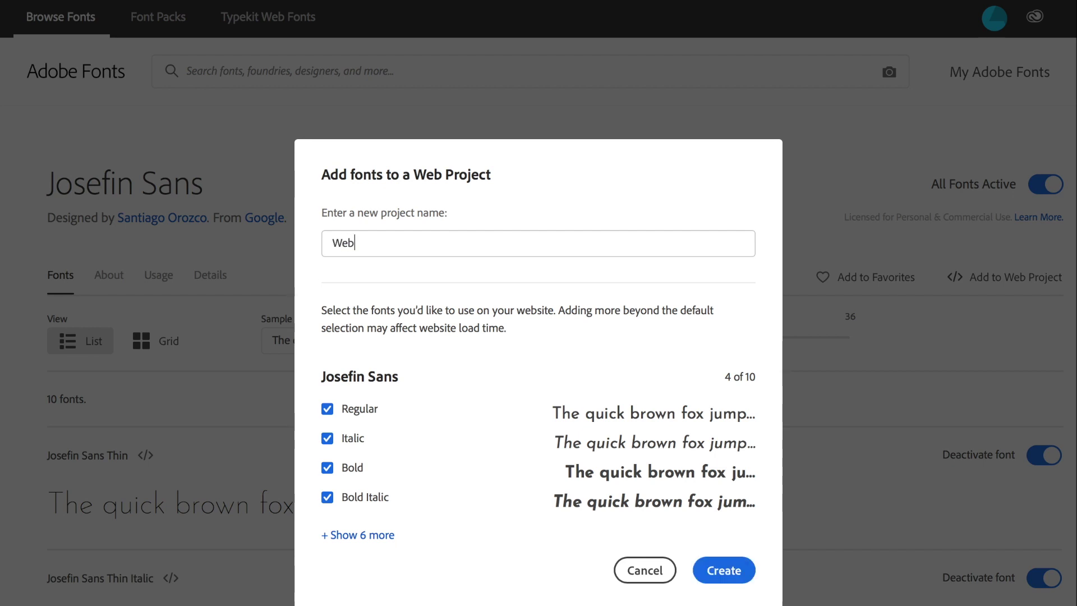
{"action": "type", "text": "site Fonts"}
{"action": "left_click", "coordinate": [712, 571]}
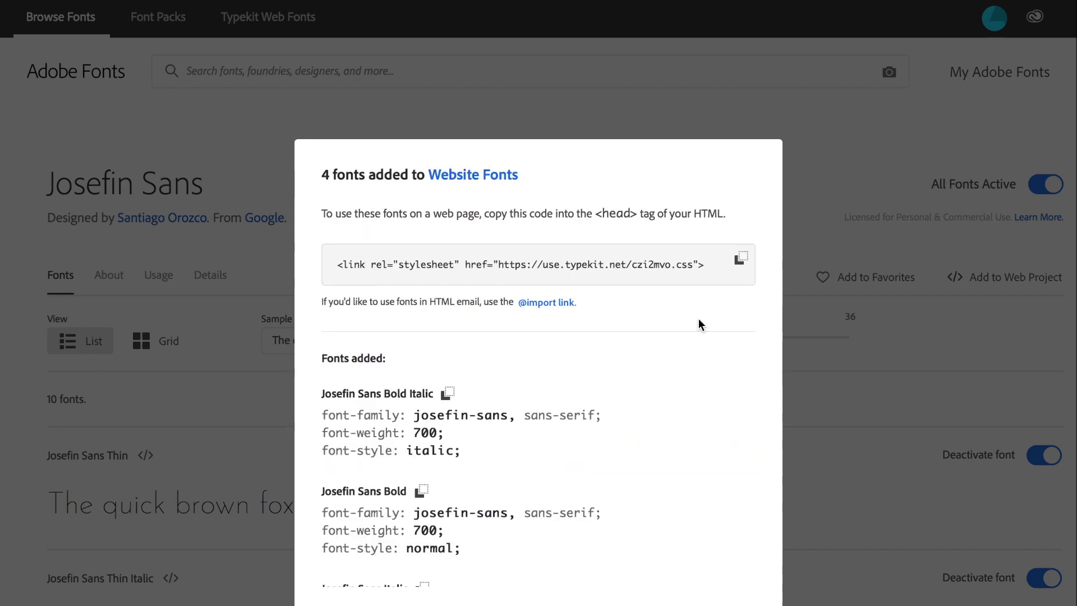
{"action": "left_click_drag", "start_coordinate": [709, 263], "coordinate": [604, 240]}
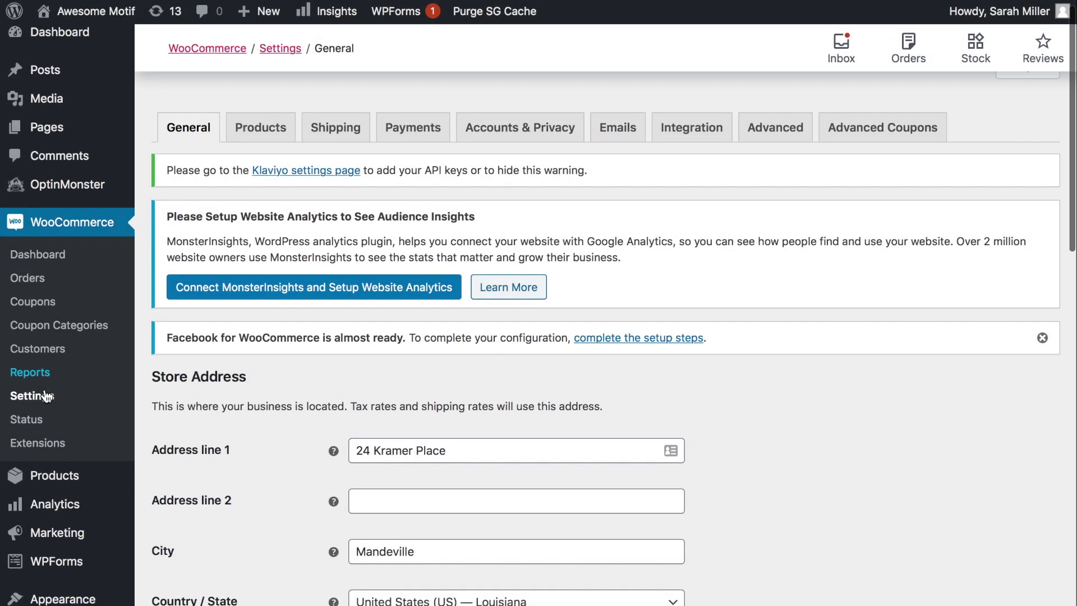
Search Plugins > Add New for 'Adobe Fon', then install and activate Custom Adobe Fonts (Typekit).
{"action": "scroll", "coordinate": [47, 398], "scroll_direction": "down", "scroll_amount": 2}
{"action": "scroll", "coordinate": [47, 398], "scroll_direction": "down", "scroll_amount": 1}
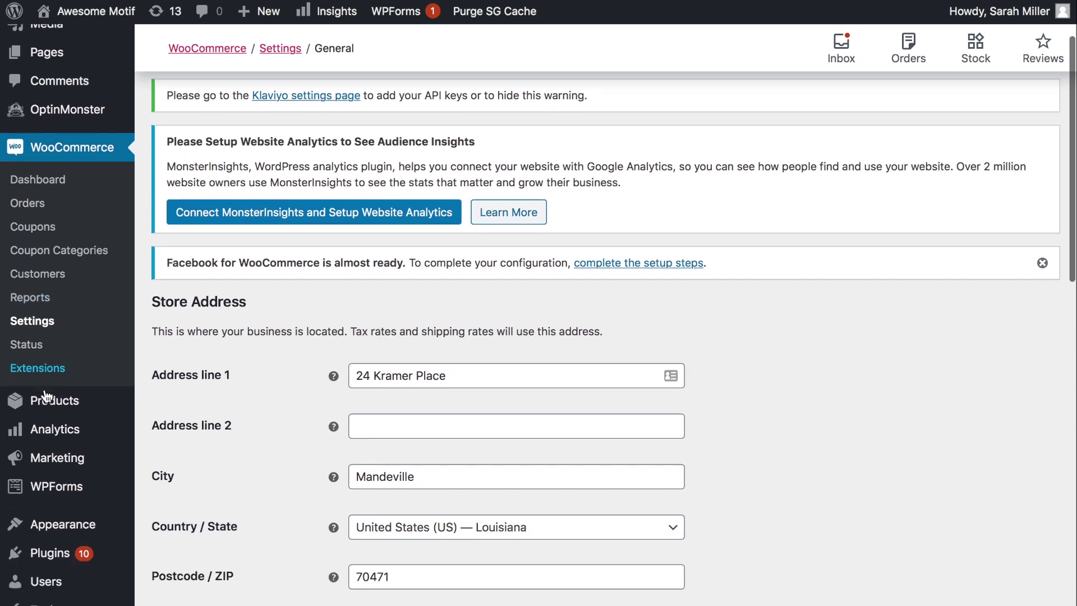
{"action": "left_click", "coordinate": [50, 555]}
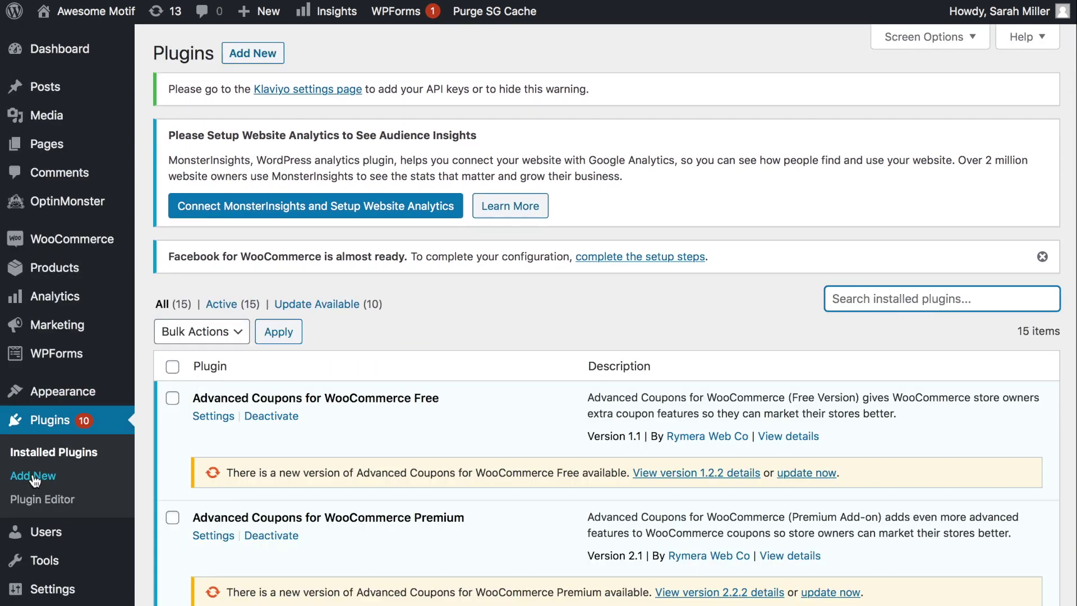
{"action": "left_click", "coordinate": [33, 475]}
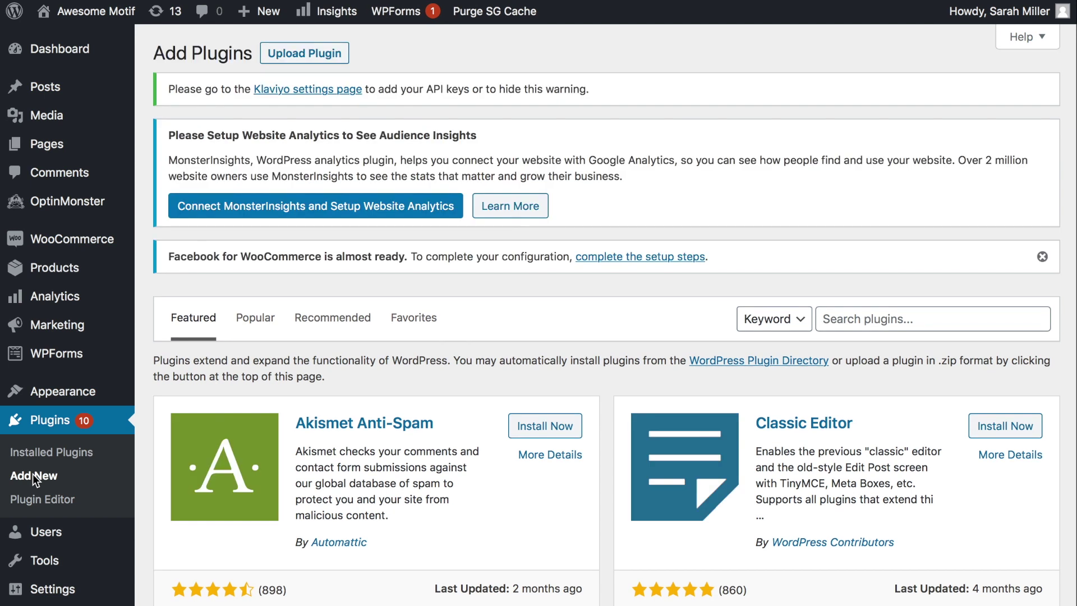
{"action": "left_click", "coordinate": [848, 325]}
{"action": "type", "text": "A"}
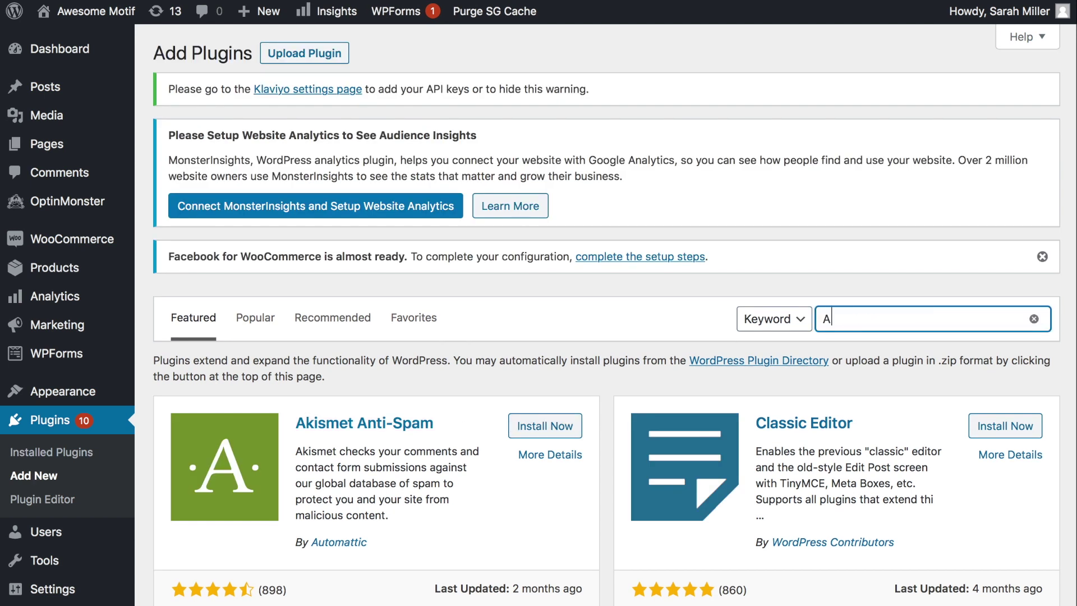
{"action": "type", "text": "dobe Fonts"}
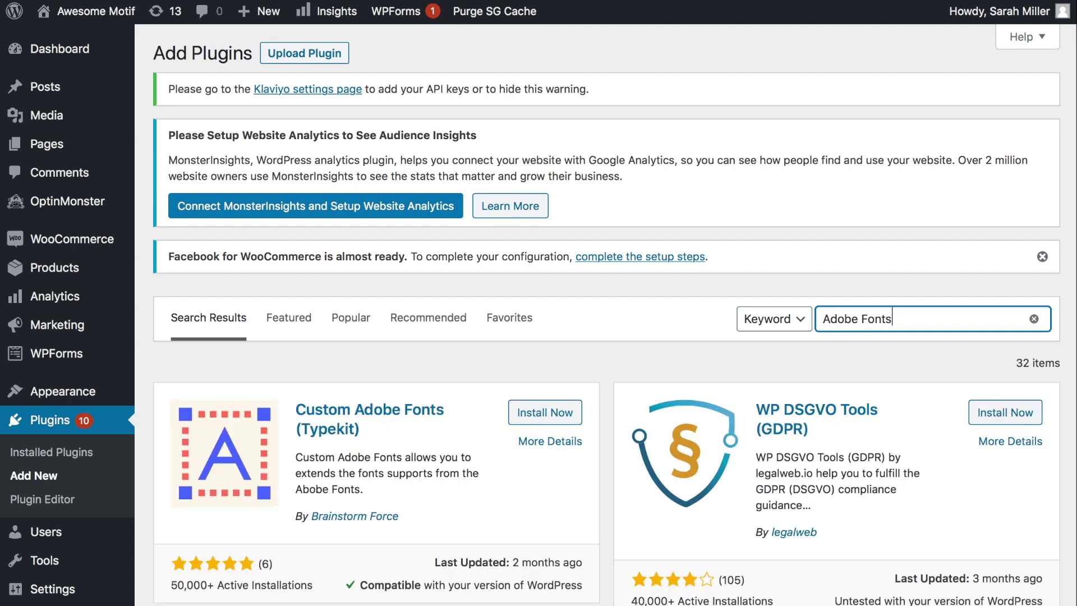
{"action": "left_click", "coordinate": [520, 415]}
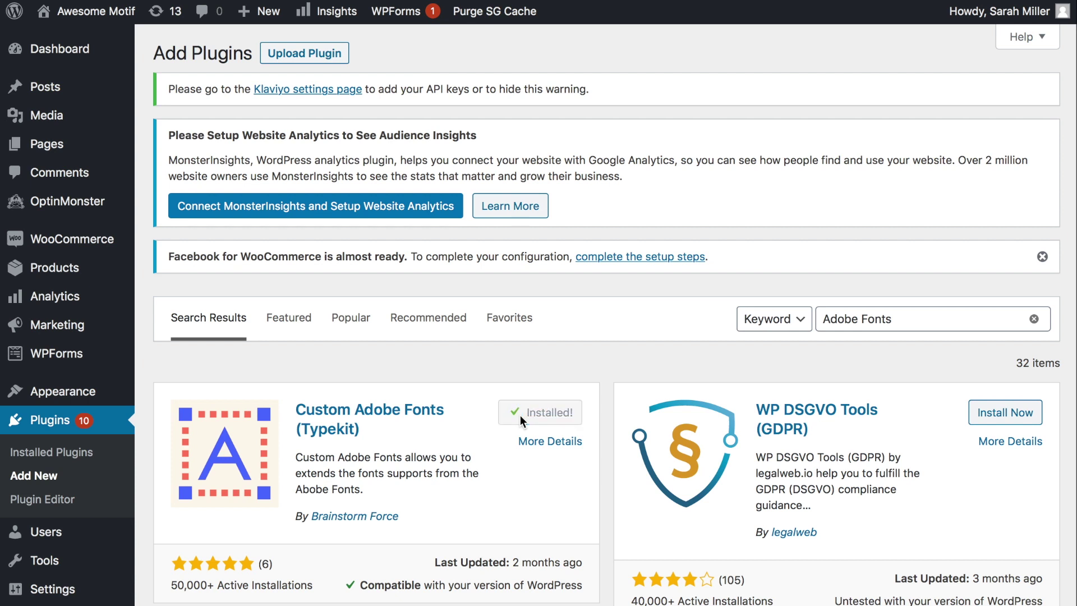
{"action": "left_click", "coordinate": [522, 414]}
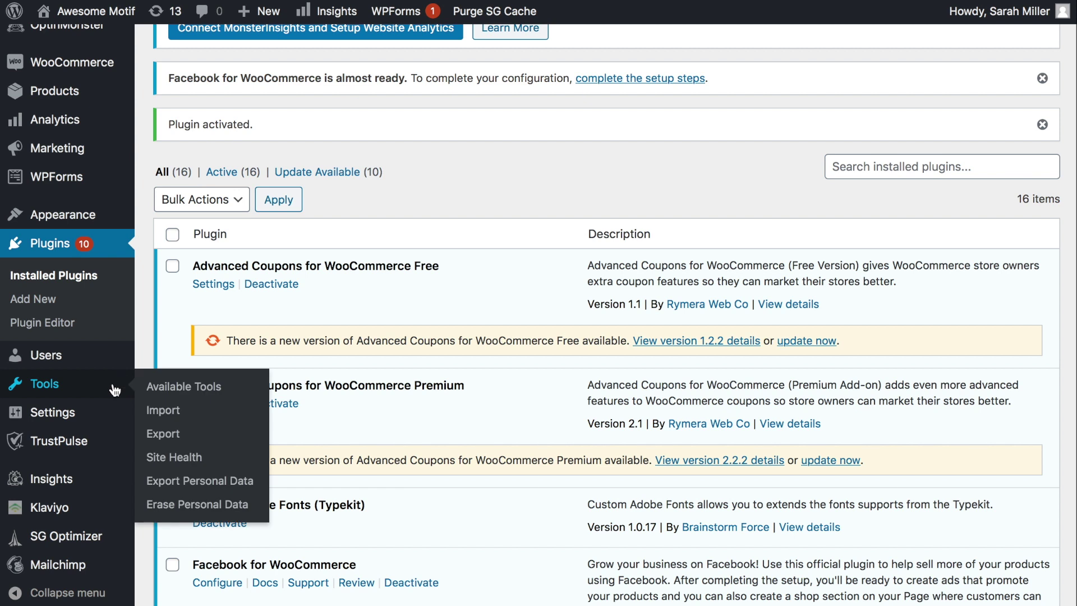
{"action": "mouse_move", "coordinate": [88, 408]}
{"action": "mouse_move", "coordinate": [82, 215]}
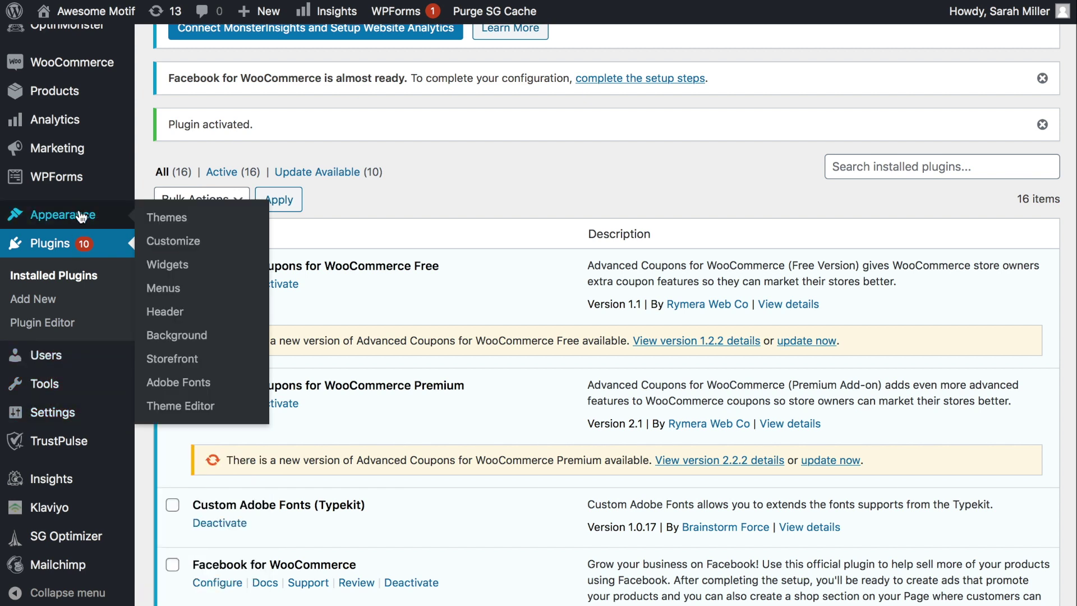
Paste the Website Fonts project ID into the Adobe Fonts plugin settings and save.
{"action": "left_click", "coordinate": [178, 386]}
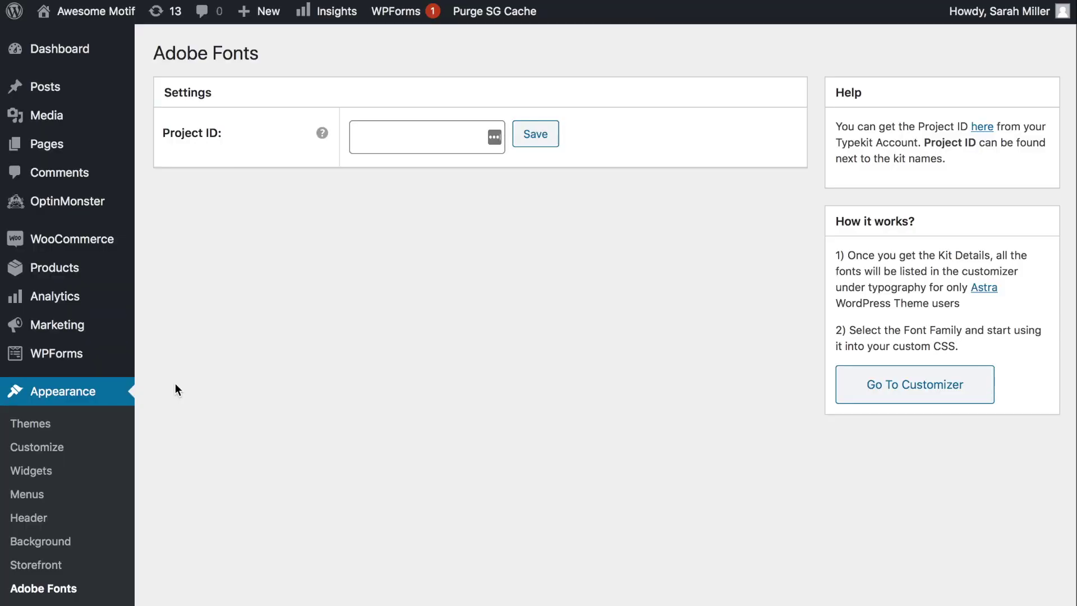
{"action": "left_click", "coordinate": [385, 140]}
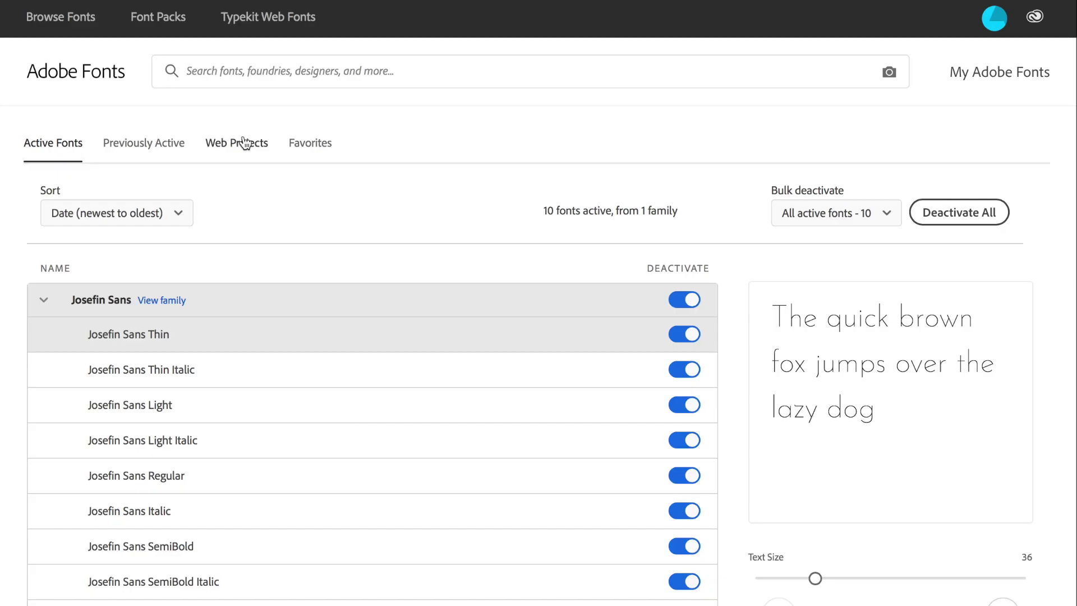
{"action": "left_click", "coordinate": [244, 144]}
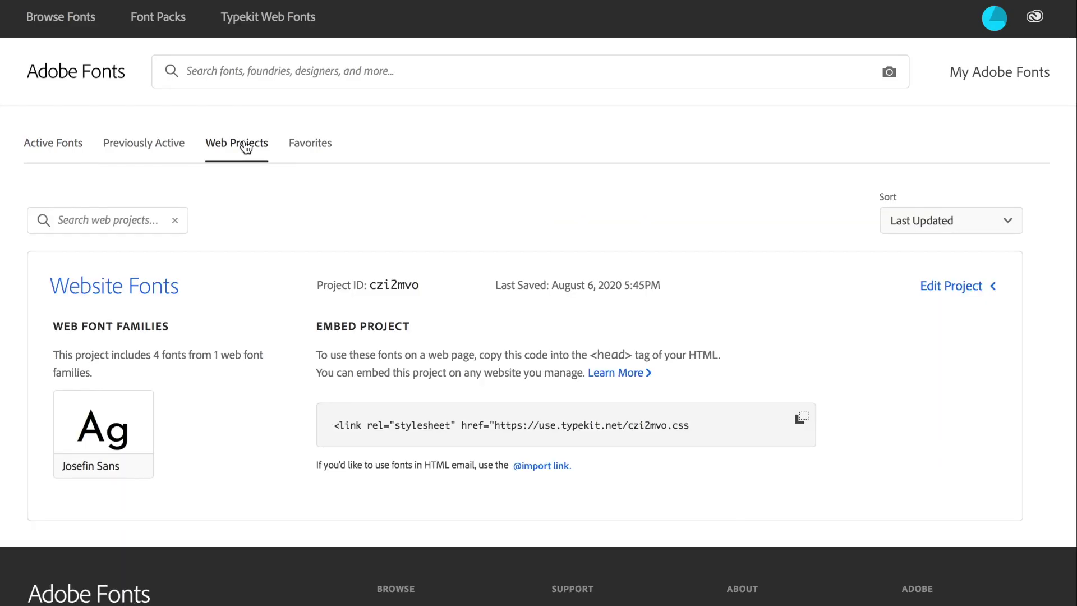
{"action": "left_click_drag", "start_coordinate": [418, 285], "coordinate": [372, 286]}
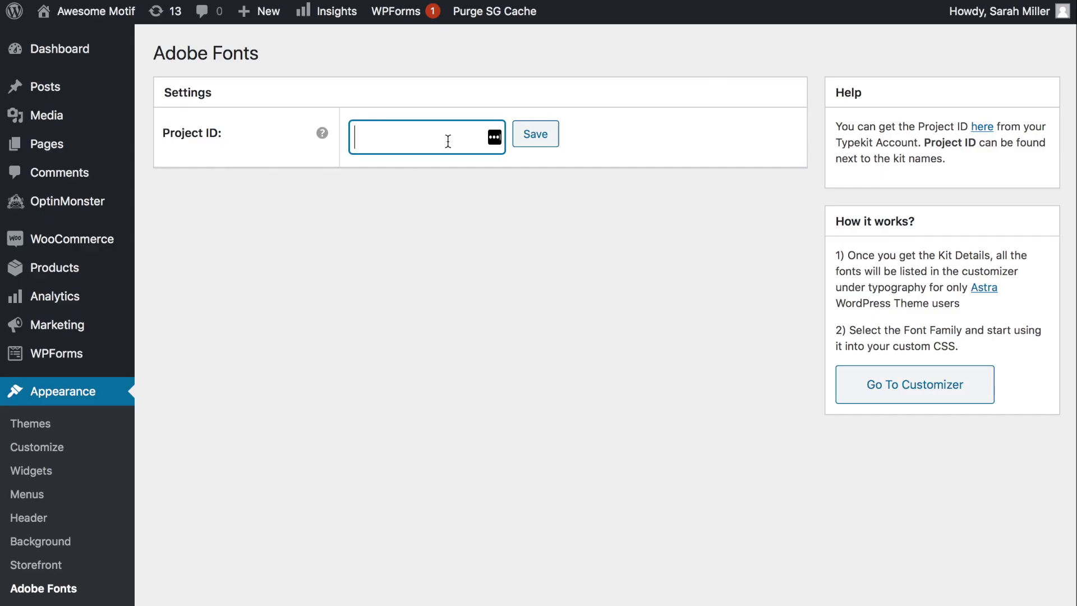
{"action": "type", "text": "czi2mvo"}
{"action": "left_click", "coordinate": [542, 142]}
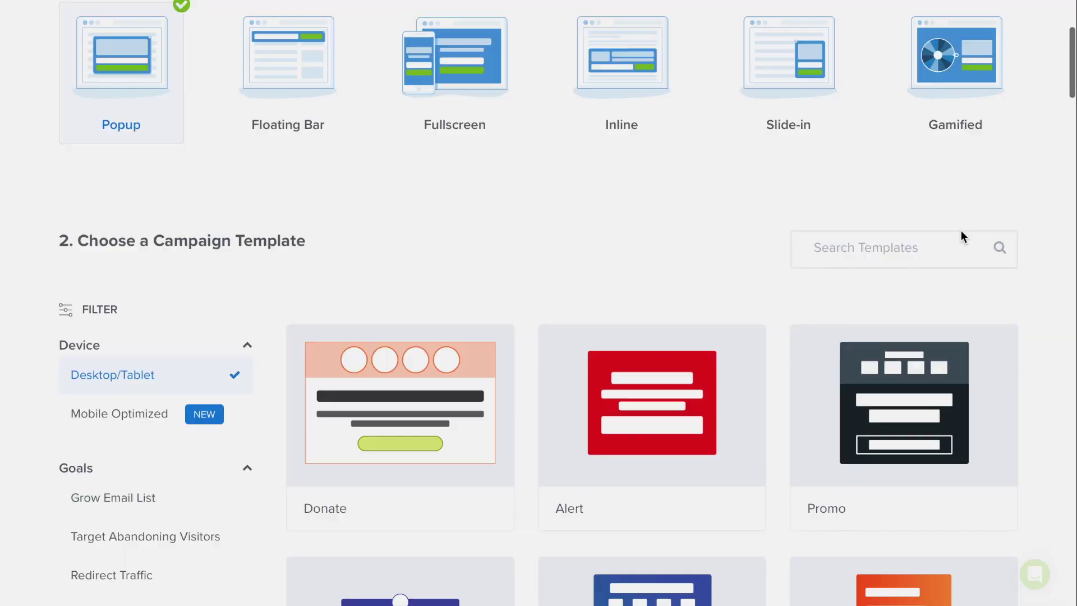
Start a new OptinMonster campaign from the Basic template.
{"action": "scroll", "coordinate": [961, 232], "scroll_direction": "down", "scroll_amount": 8}
{"action": "scroll", "coordinate": [961, 234], "scroll_direction": "down", "scroll_amount": 9}
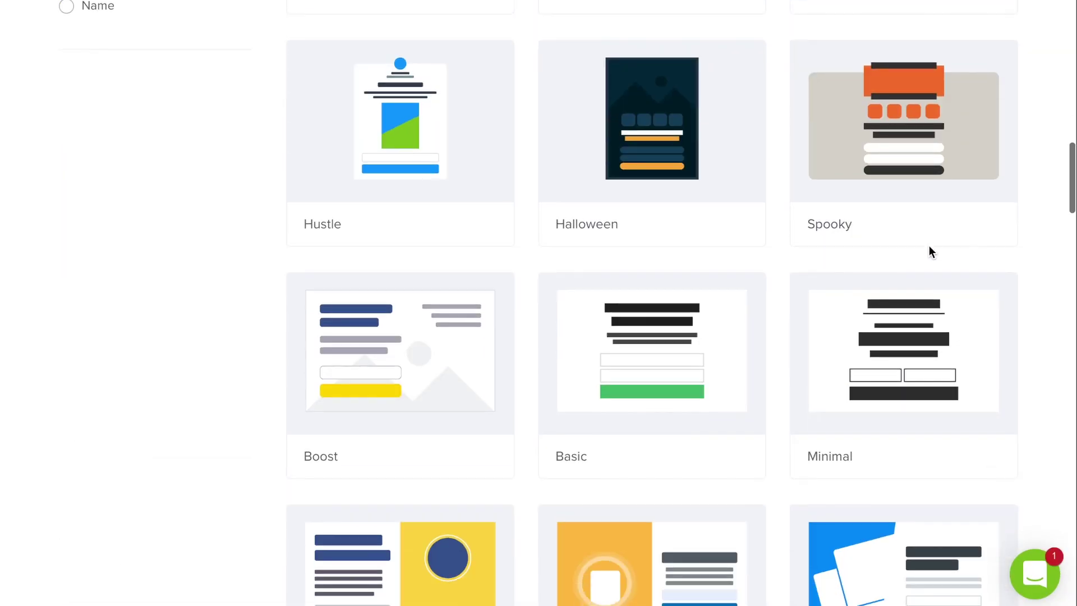
{"action": "left_click", "coordinate": [676, 336]}
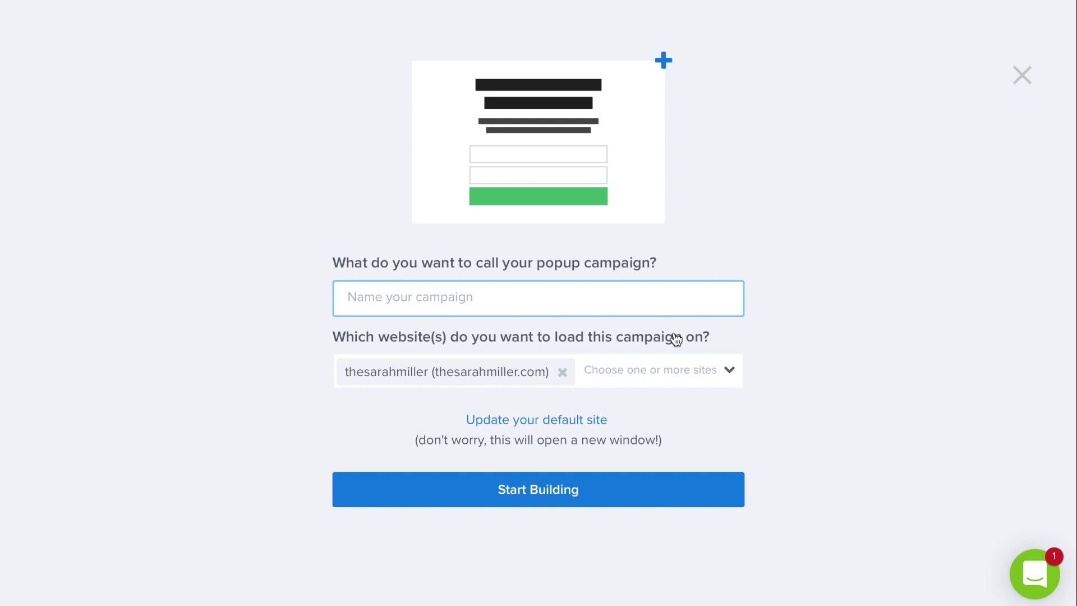
Name the campaign 'Custom Font', assign it to the Awesome Motif site, and start building.
{"action": "type", "text": "Custom Font"}
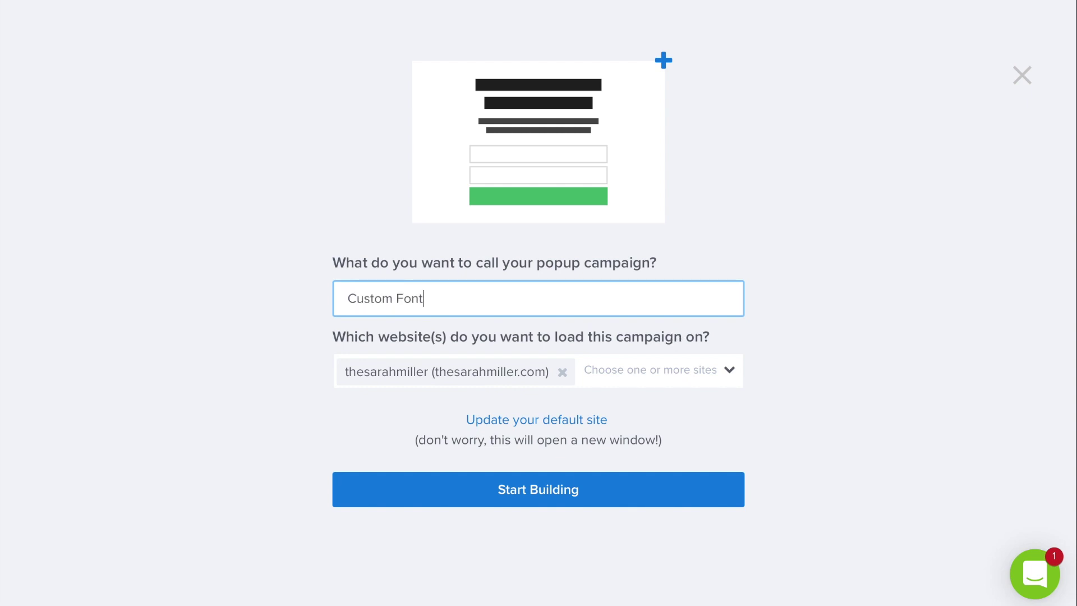
{"action": "left_click", "coordinate": [562, 372]}
{"action": "left_click", "coordinate": [545, 375]}
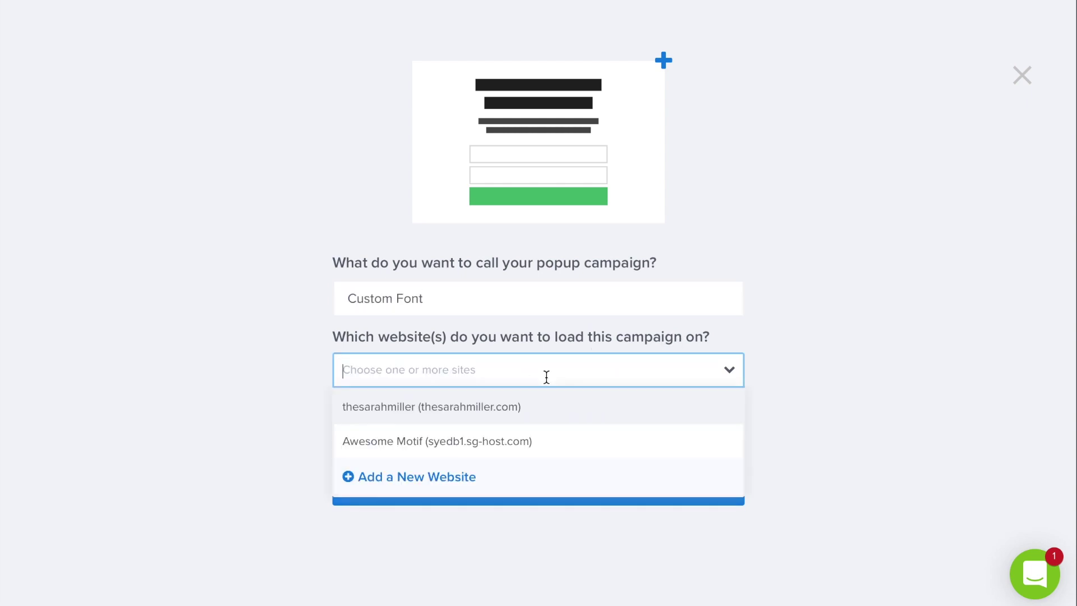
{"action": "left_click", "coordinate": [494, 441]}
{"action": "left_click", "coordinate": [477, 507]}
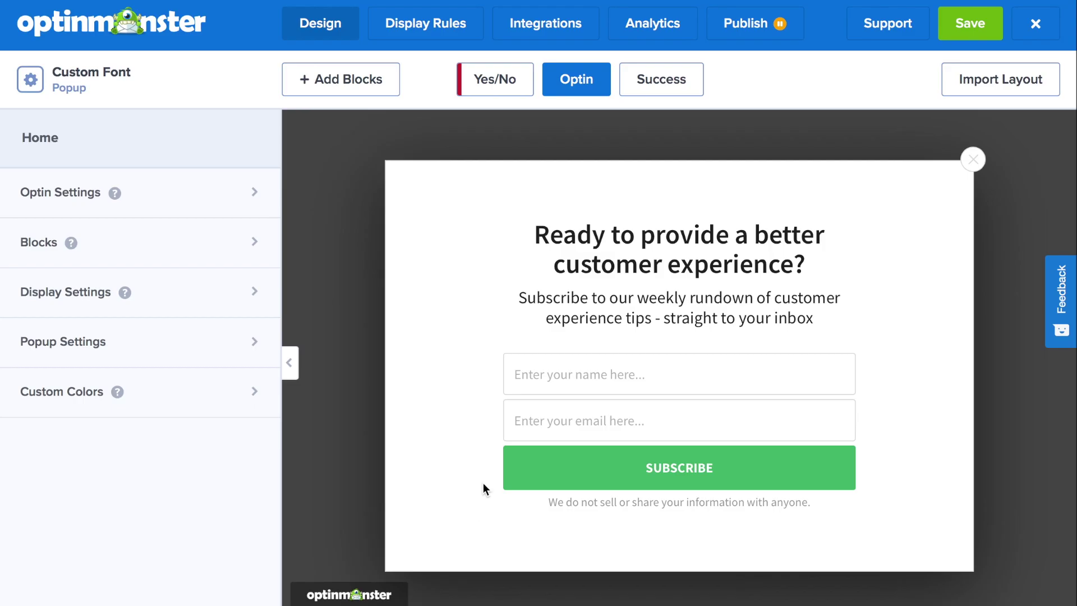
Open Optin Settings > Custom CSS and place the cursor in the empty code box.
{"action": "left_click", "coordinate": [199, 212]}
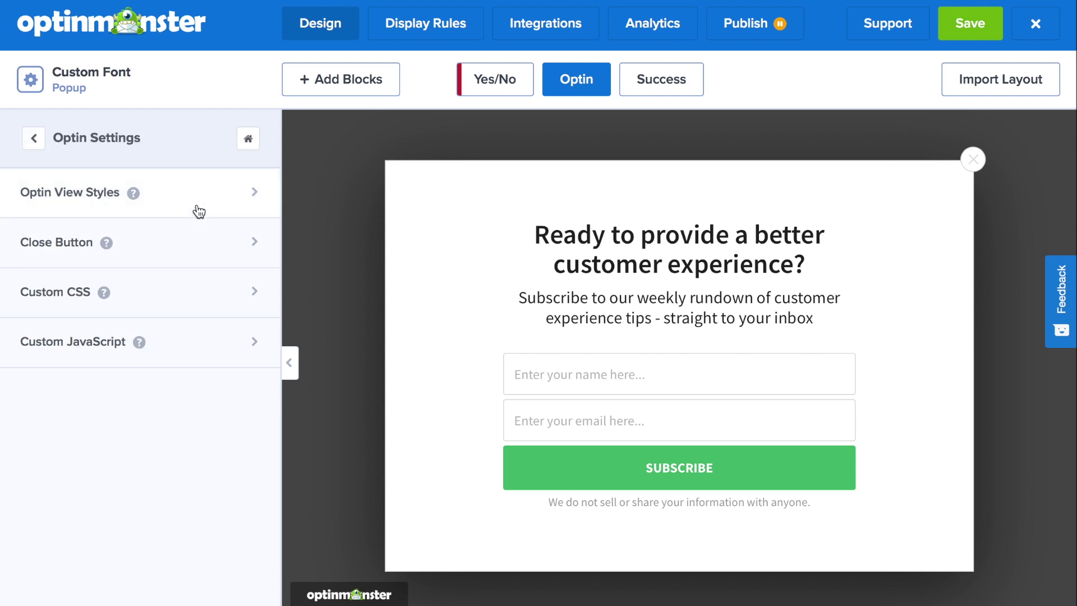
{"action": "left_click", "coordinate": [150, 308]}
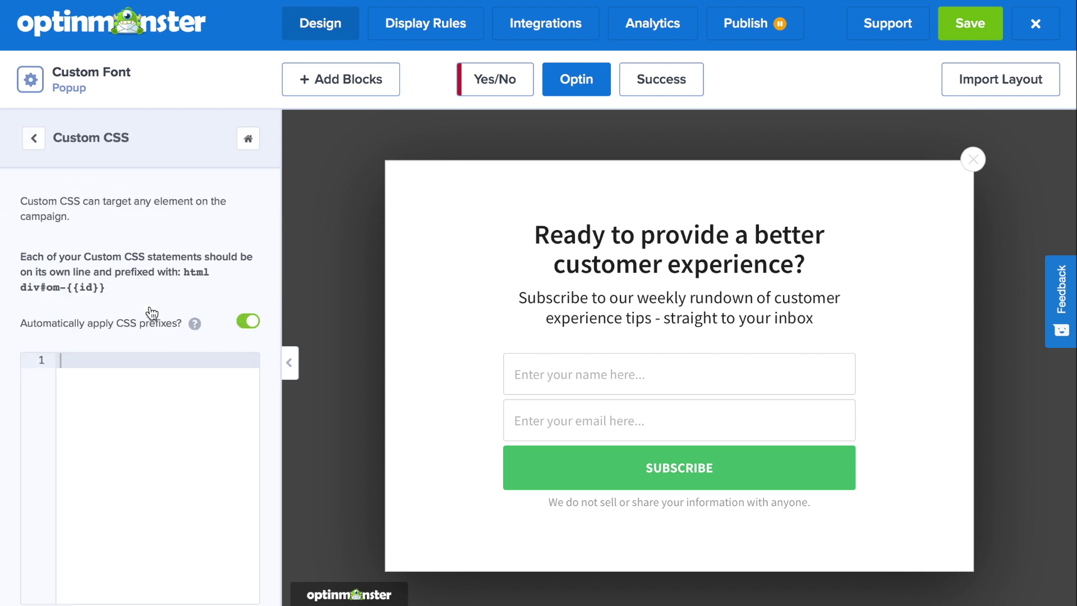
{"action": "left_click", "coordinate": [110, 363]}
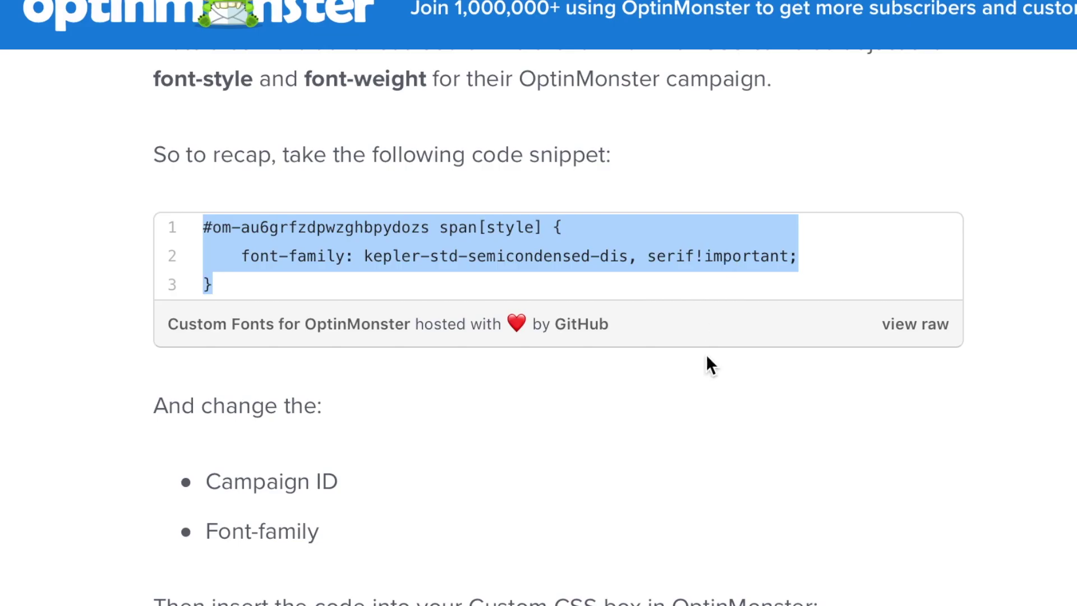
Scroll up to the three-line CSS snippet under 'So to recap' in the blog guide.
{"action": "scroll", "coordinate": [708, 361], "scroll_direction": "up", "scroll_amount": 1}
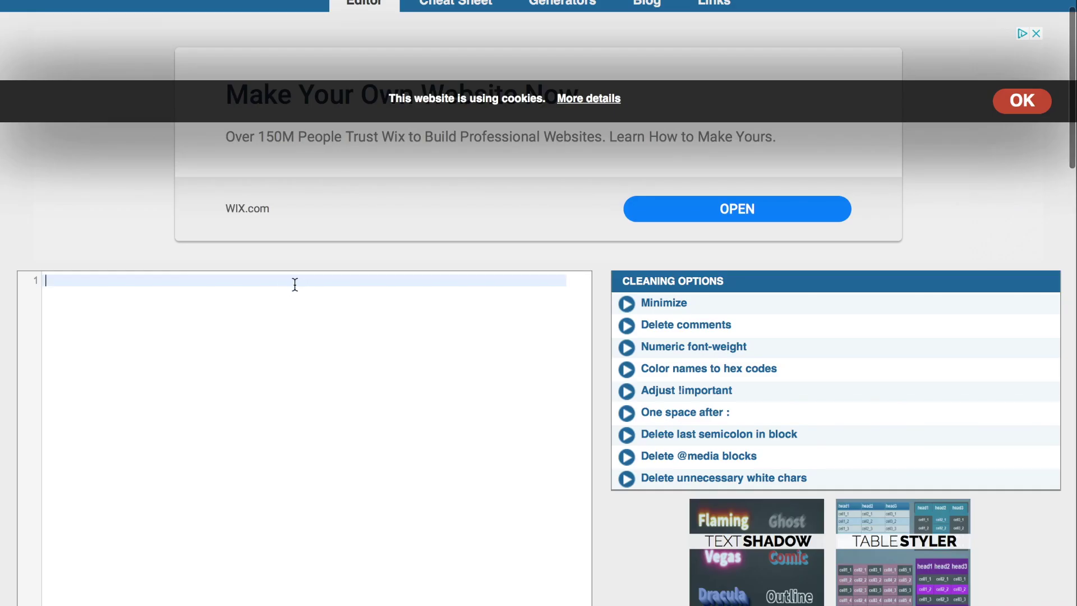
Paste the snippet and replace its old campaign ID with the Custom Fonts campaign ID.
{"action": "type", "text": "#om-au6grfzdpwzghbpydozs span[style] {     font-family: kepler-std-semicondensed-dis, serif!important; }"}
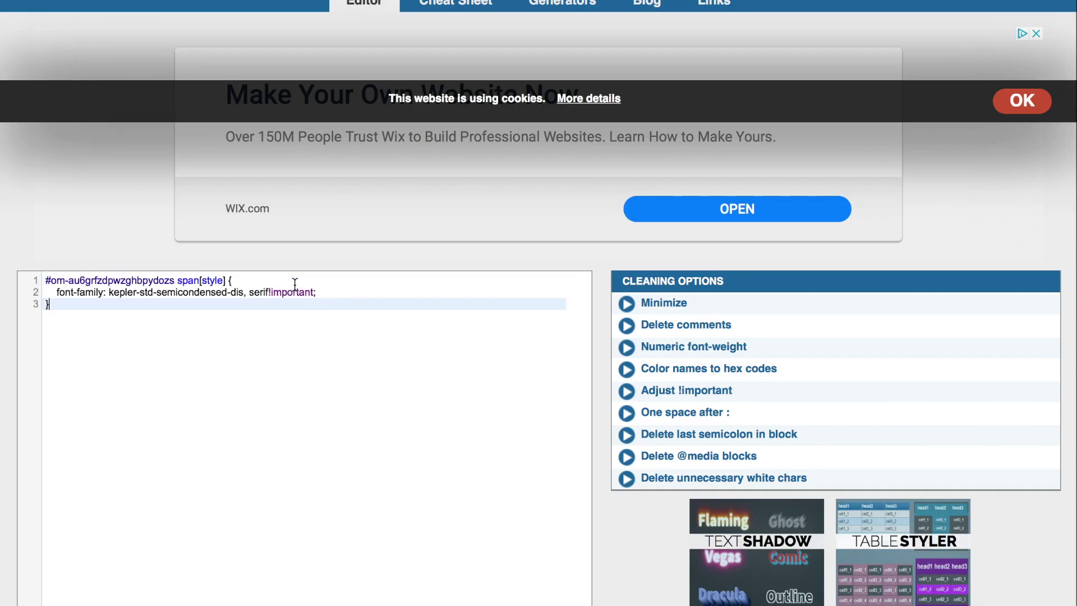
{"action": "left_click_drag", "start_coordinate": [176, 279], "coordinate": [72, 281]}
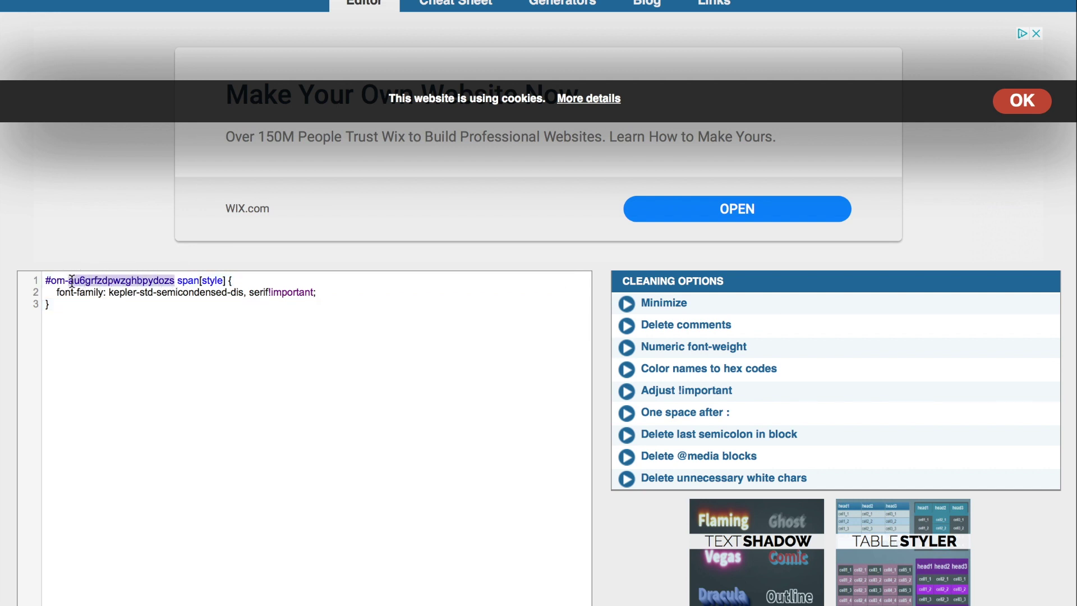
{"action": "key", "text": "BackSpace"}
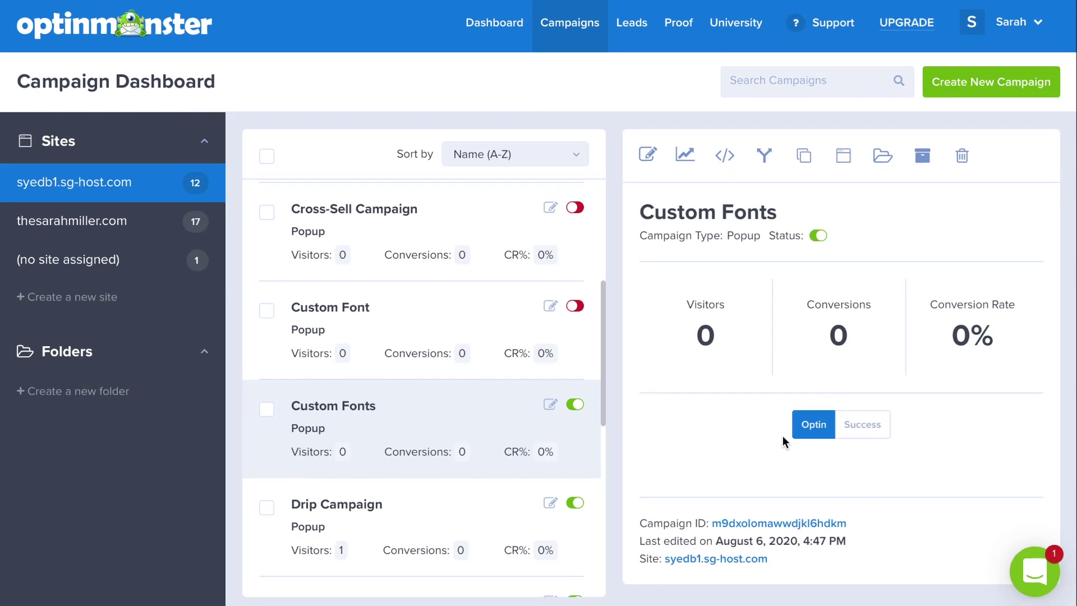
{"action": "scroll", "coordinate": [738, 304], "scroll_direction": "down", "scroll_amount": 5}
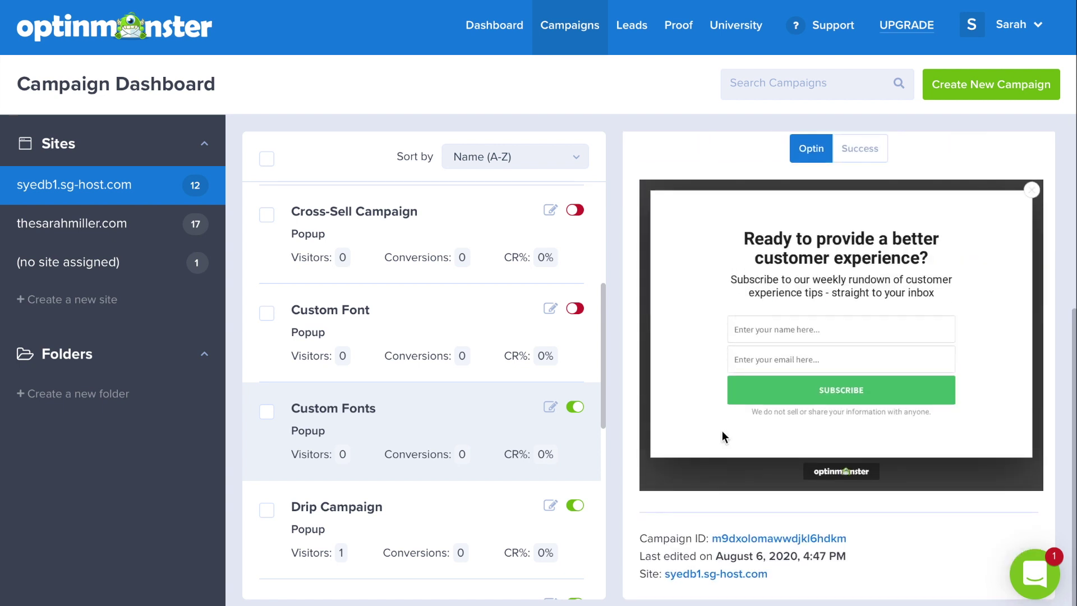
{"action": "left_click", "coordinate": [741, 530]}
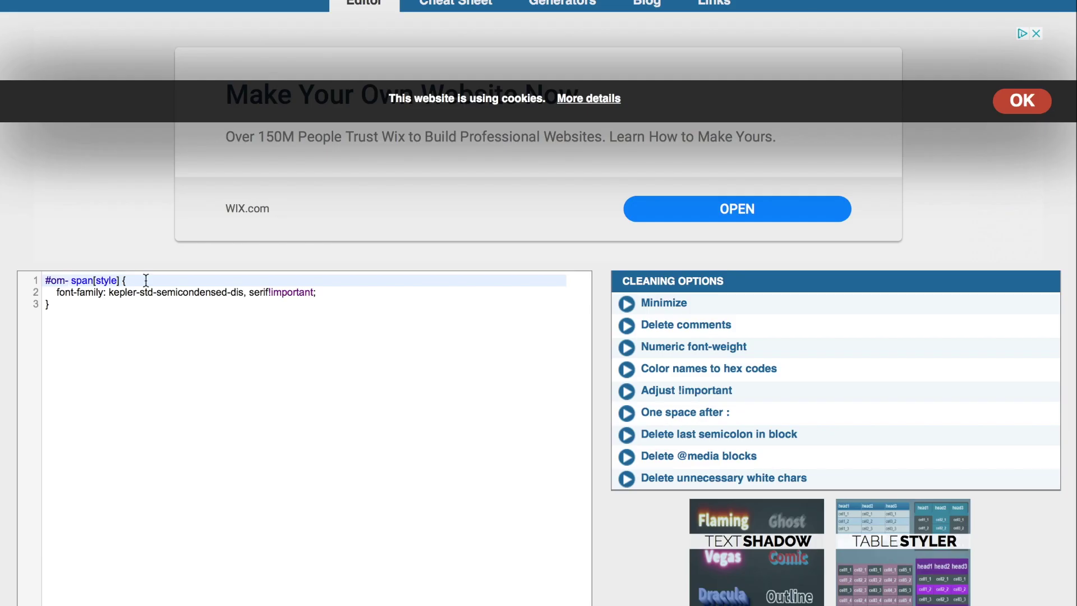
{"action": "left_click", "coordinate": [69, 280]}
{"action": "key", "text": "ctrl+v"}
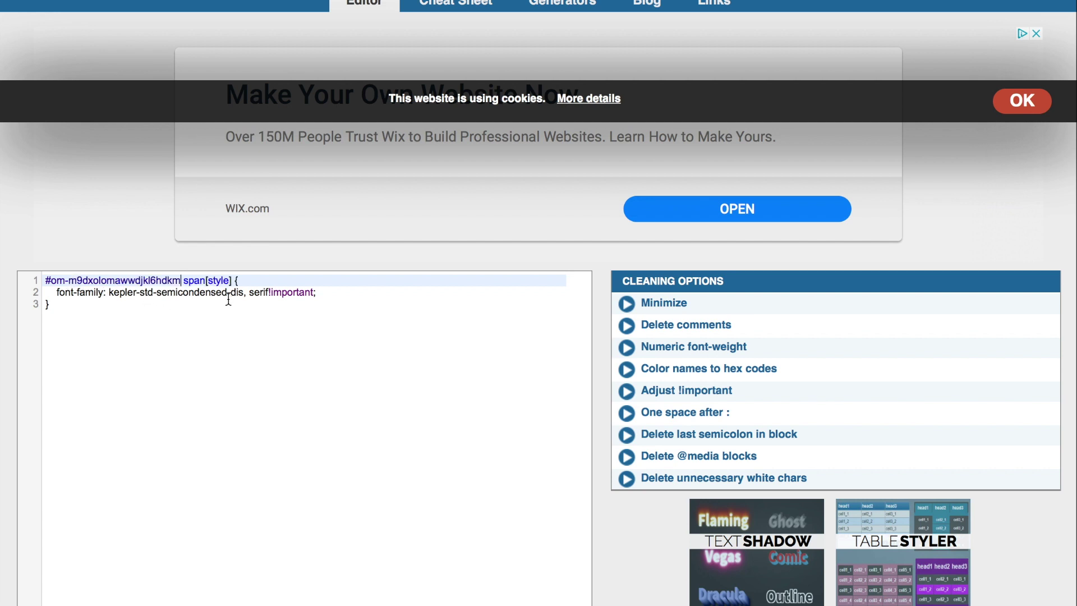
Change the font family to josefin-sans, sans-serif and select the whole edited rule.
{"action": "left_click_drag", "start_coordinate": [269, 292], "coordinate": [116, 292]}
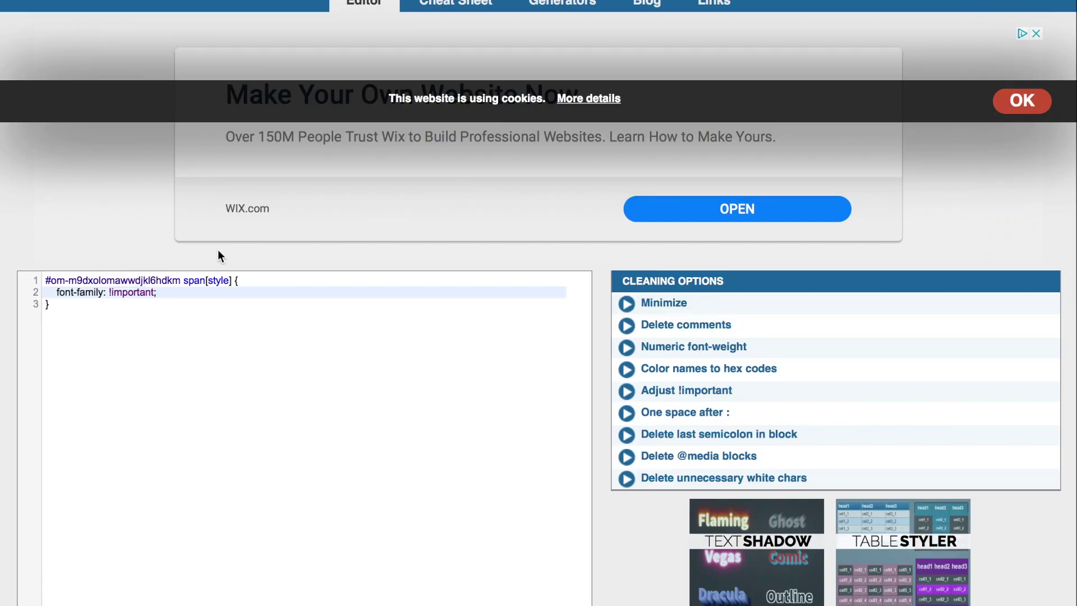
{"action": "key", "text": "super+v"}
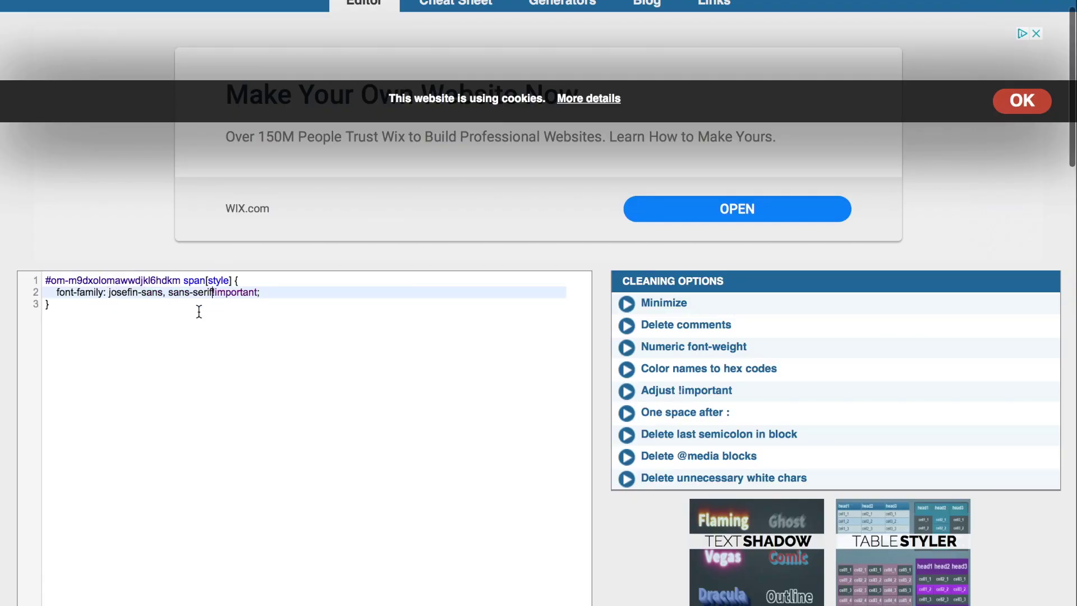
{"action": "left_click_drag", "start_coordinate": [49, 304], "coordinate": [29, 274]}
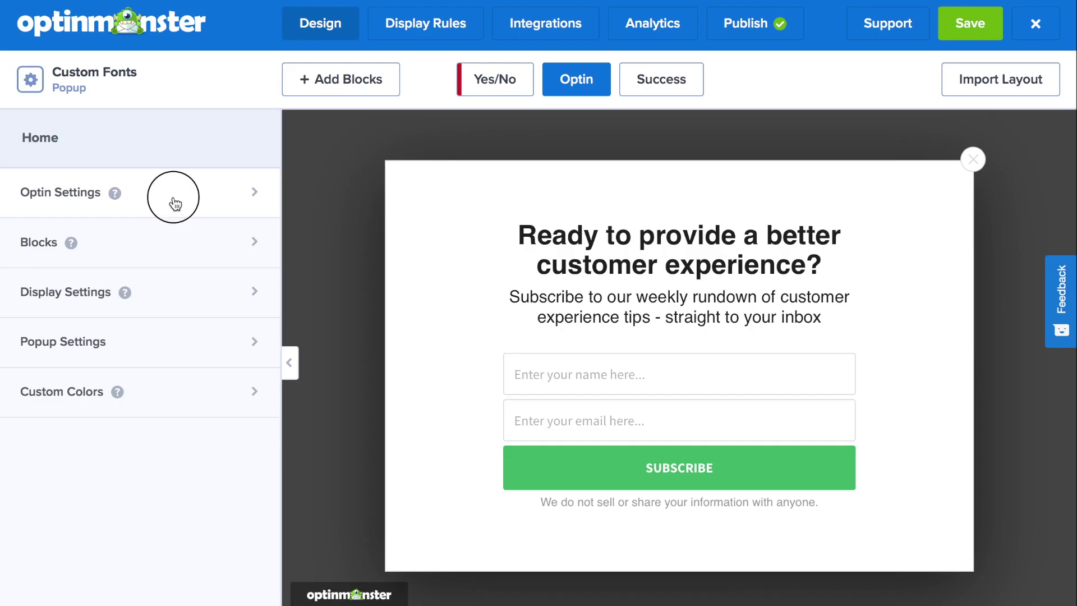
{"action": "left_click", "coordinate": [175, 203]}
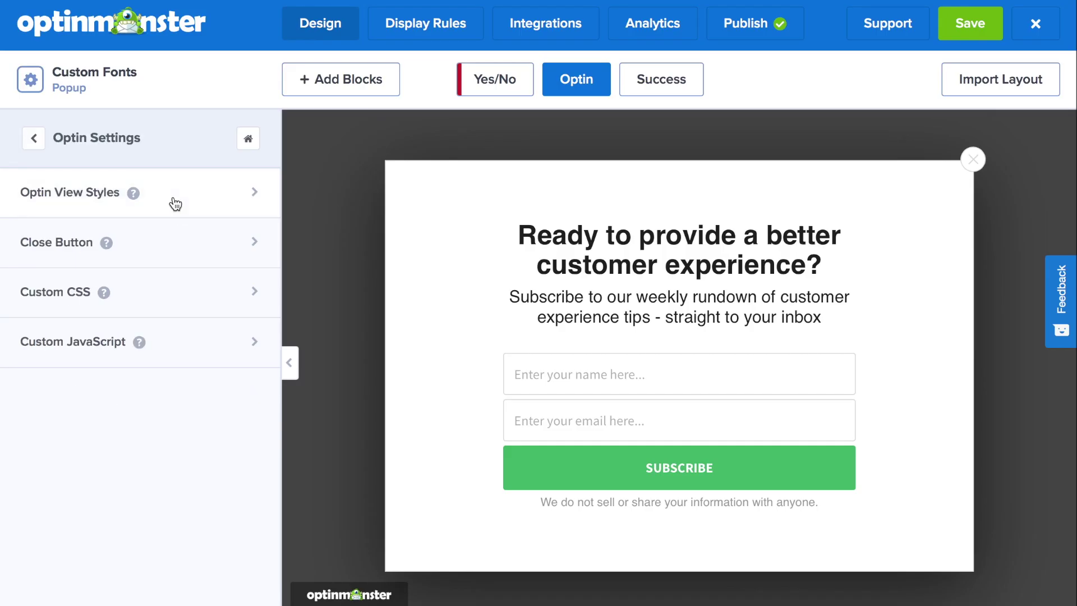
Paste the josefin-sans rule into Custom CSS, publish, and preview the campaign on Awesome Motif.
{"action": "left_click", "coordinate": [145, 290]}
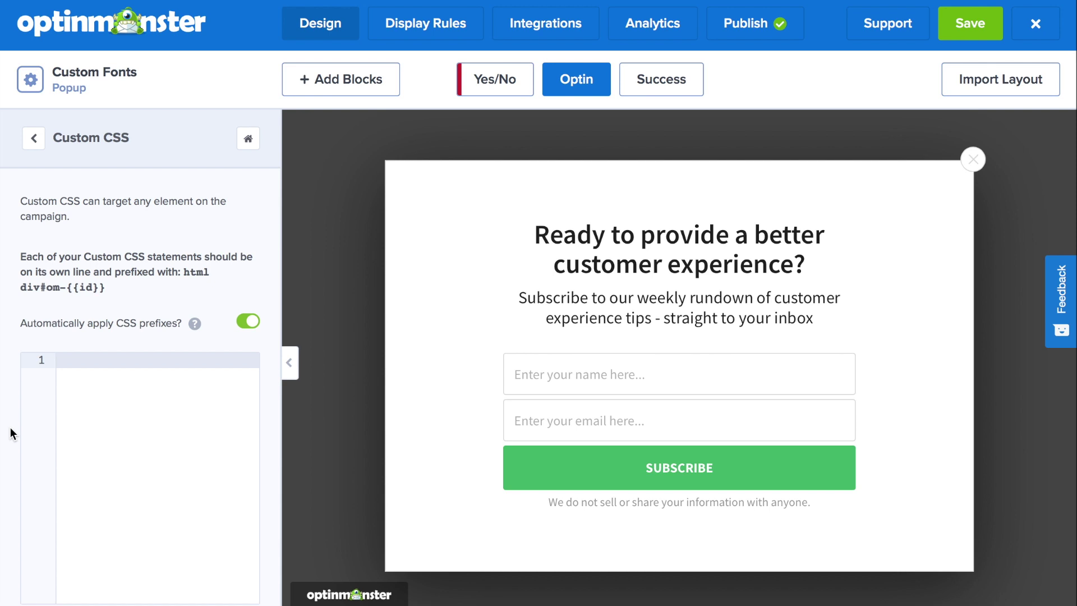
{"action": "key", "text": "super+v"}
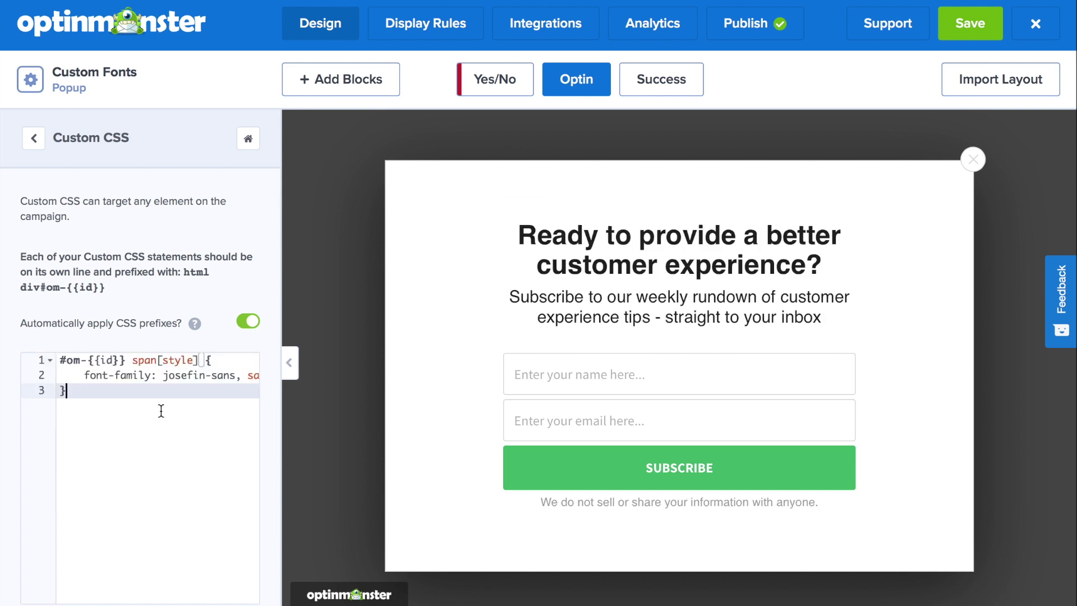
{"action": "left_click", "coordinate": [738, 24]}
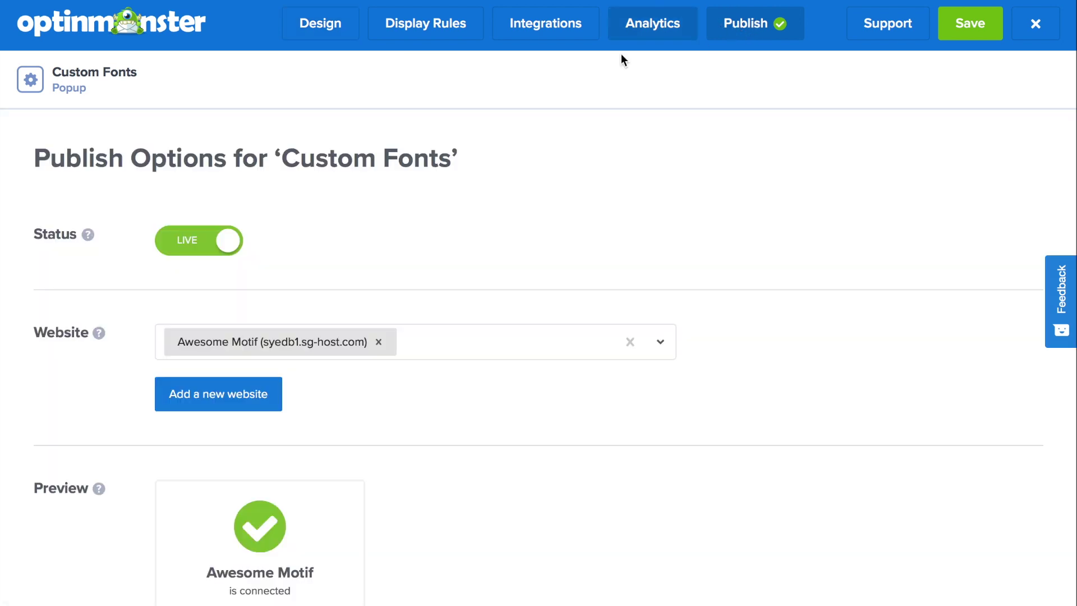
{"action": "scroll", "coordinate": [345, 354], "scroll_direction": "down", "scroll_amount": 2}
{"action": "left_click", "coordinate": [274, 532]}
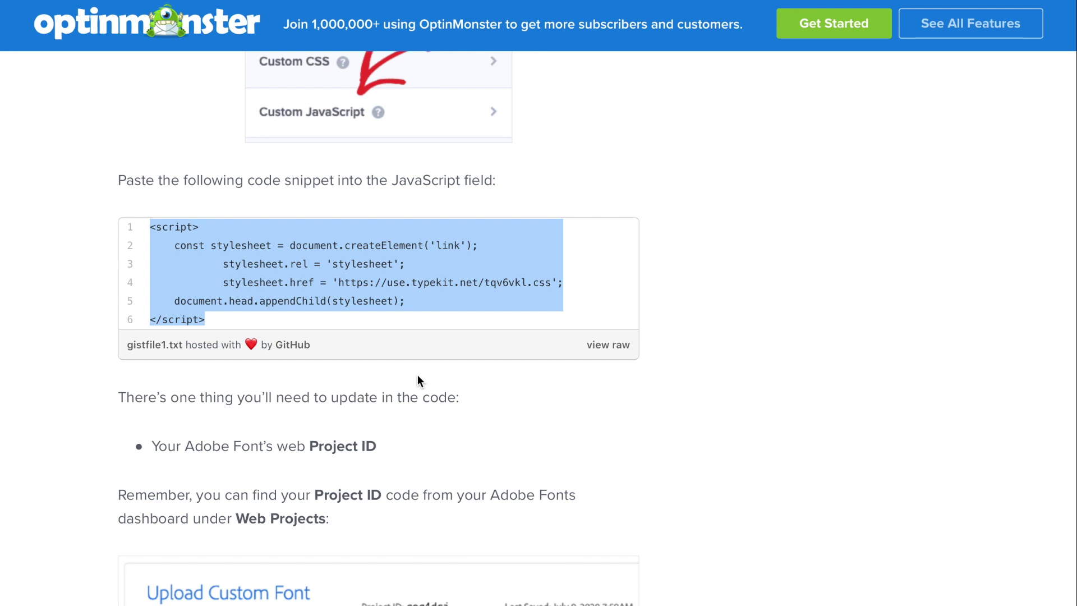
Select the Website Fonts project ID from the Adobe Fonts web projects list.
{"action": "left_click", "coordinate": [417, 375]}
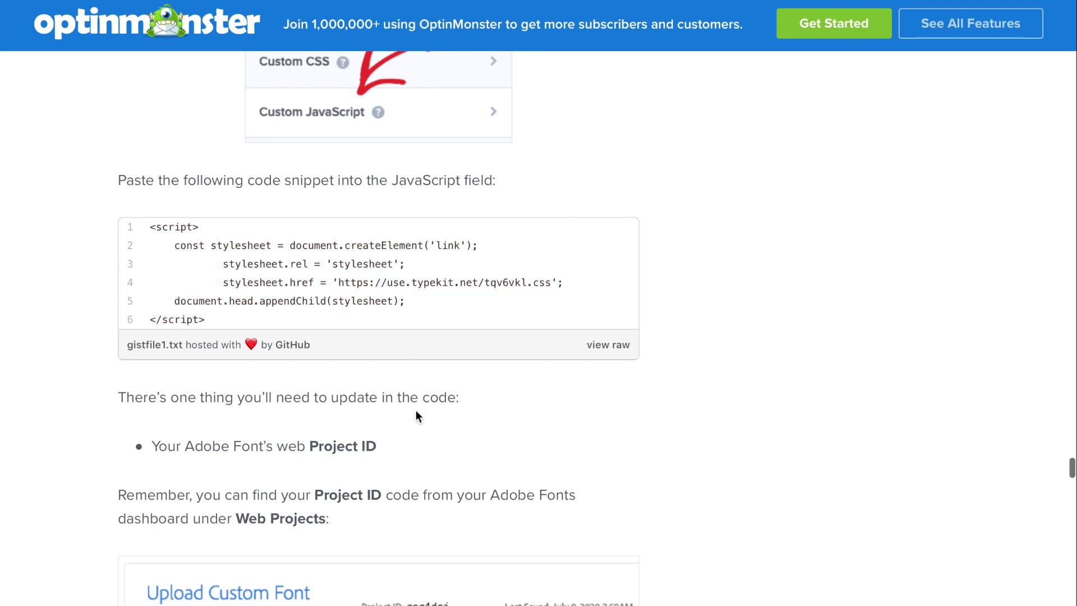
{"action": "left_click", "coordinate": [233, 145]}
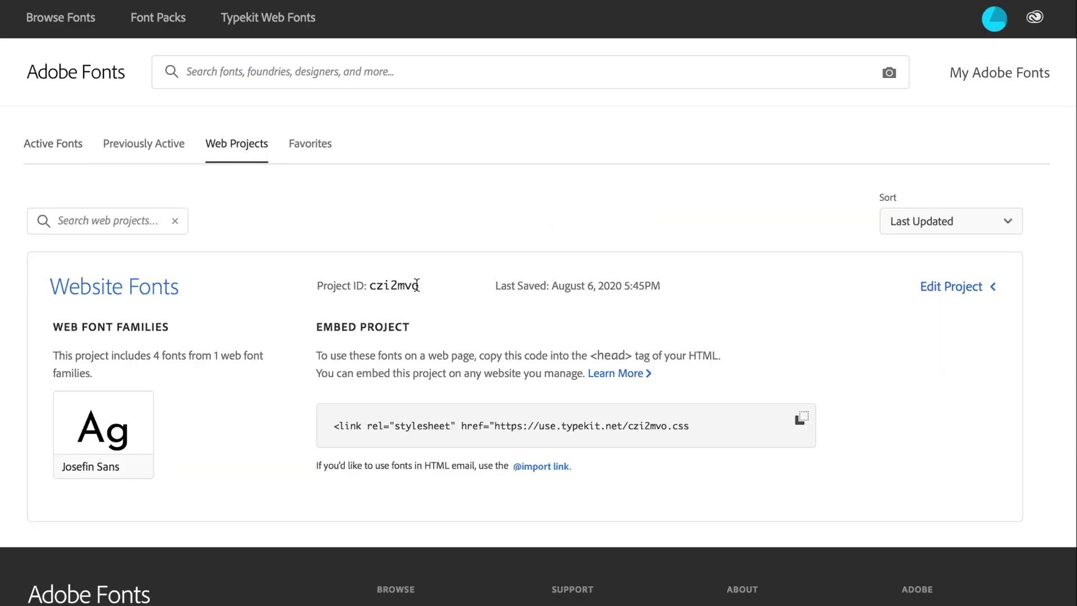
{"action": "left_click_drag", "start_coordinate": [419, 285], "coordinate": [372, 287]}
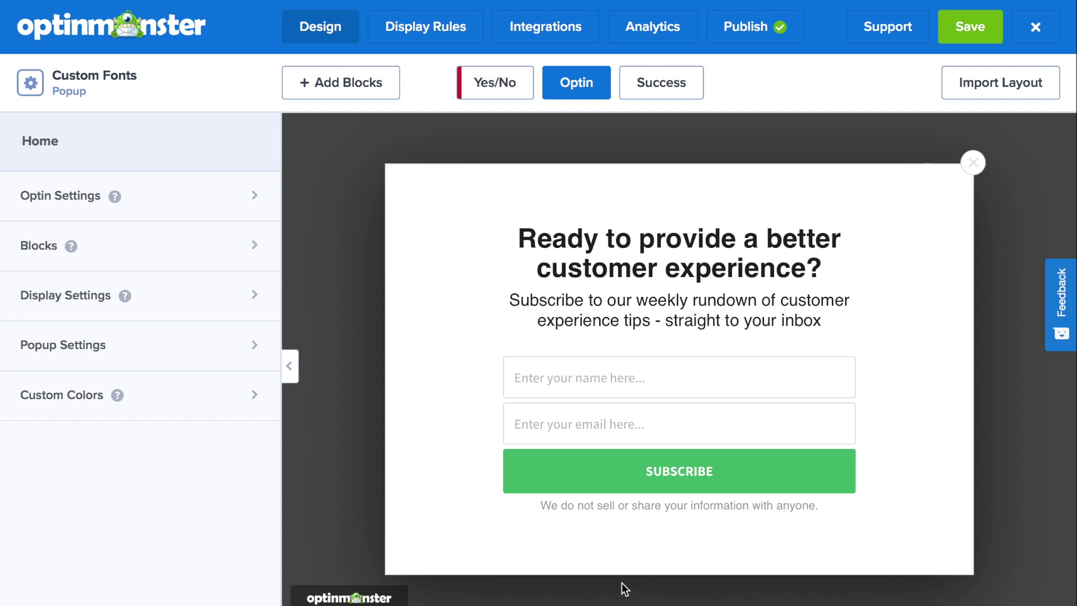
Paste the stylesheet-loading script into the popup's Custom JavaScript settings.
{"action": "left_click", "coordinate": [214, 189]}
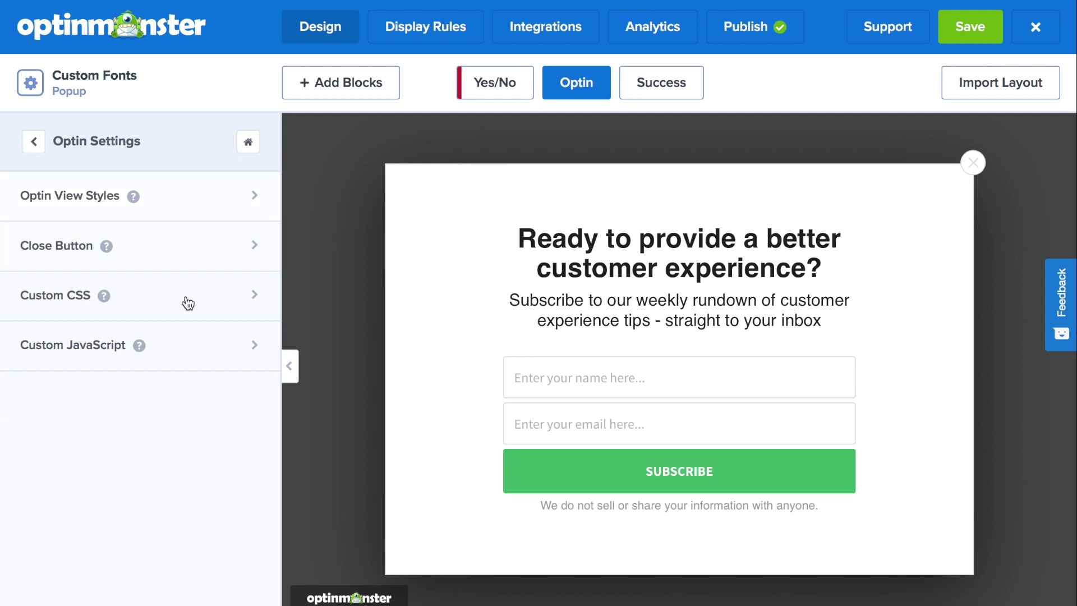
{"action": "left_click", "coordinate": [188, 360]}
{"action": "key", "text": "ctrl+v"}
{"action": "scroll", "coordinate": [188, 286], "scroll_direction": "right", "scroll_amount": 5}
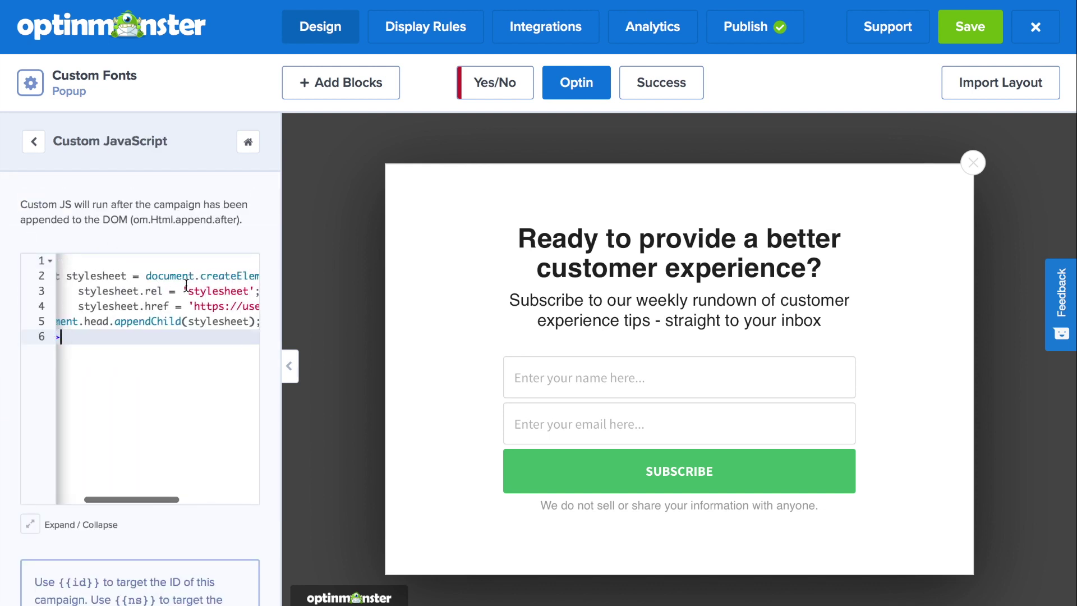
{"action": "scroll", "coordinate": [192, 291], "scroll_direction": "right", "scroll_amount": 3}
{"action": "scroll", "coordinate": [239, 308], "scroll_direction": "left", "scroll_amount": 1}
Replace the typekit project ID tqv6vkl with czi2mvo in the script's URL.
{"action": "left_click", "coordinate": [234, 307]}
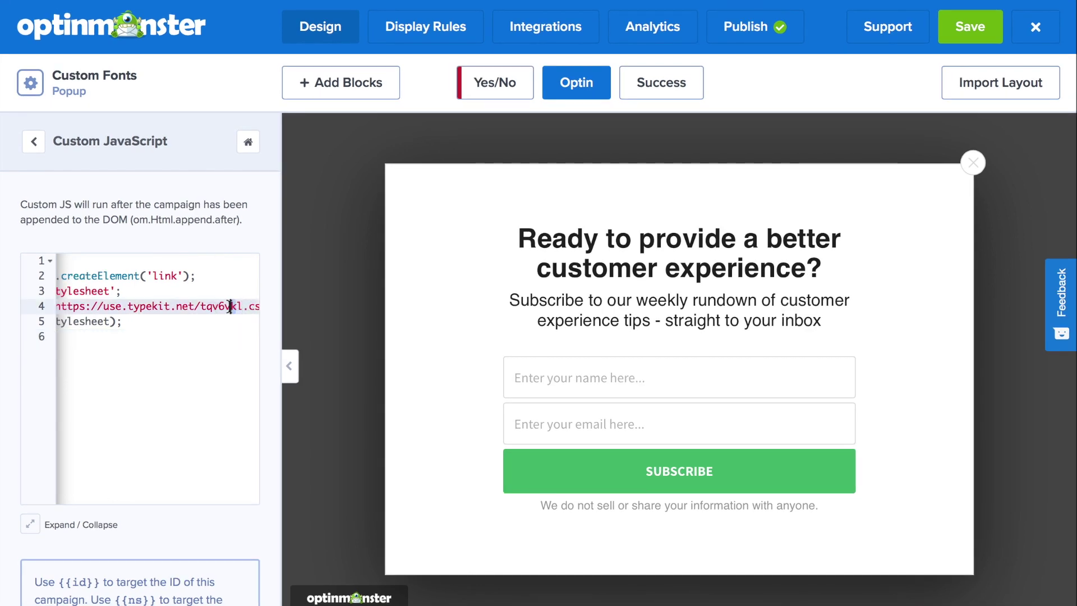
{"action": "left_click_drag", "start_coordinate": [242, 307], "coordinate": [201, 306]}
{"action": "key", "text": "super+v"}
{"action": "scroll", "coordinate": [209, 408], "scroll_direction": "left", "scroll_amount": 1}
{"action": "scroll", "coordinate": [209, 407], "scroll_direction": "down", "scroll_amount": 1}
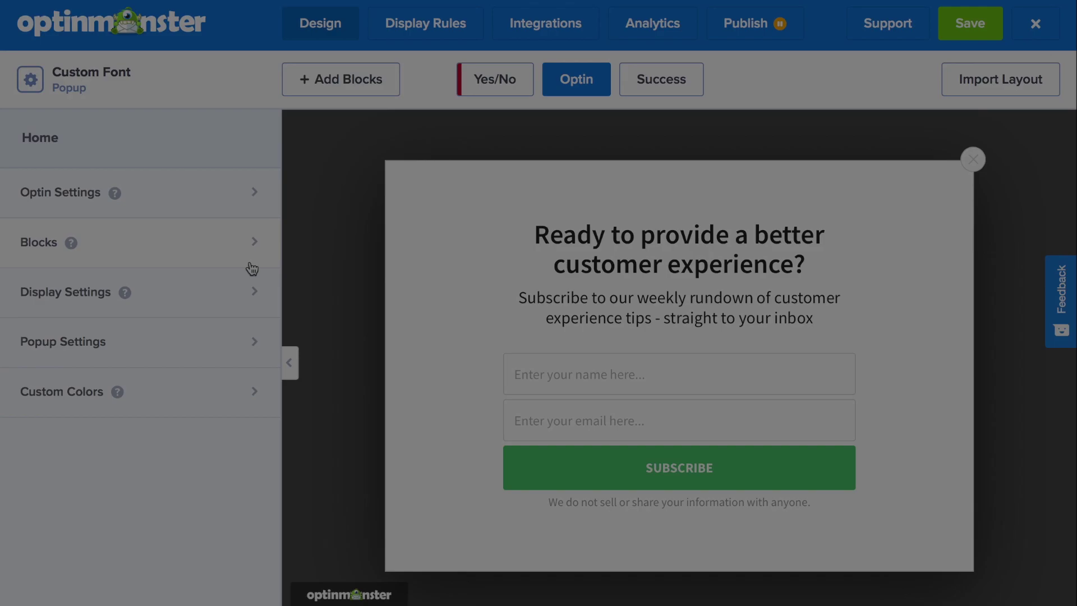
Paste the font-family: josefin-sans, sans-serif rule into the campaign's Custom CSS.
{"action": "left_click", "coordinate": [197, 205]}
{"action": "left_click", "coordinate": [150, 291]}
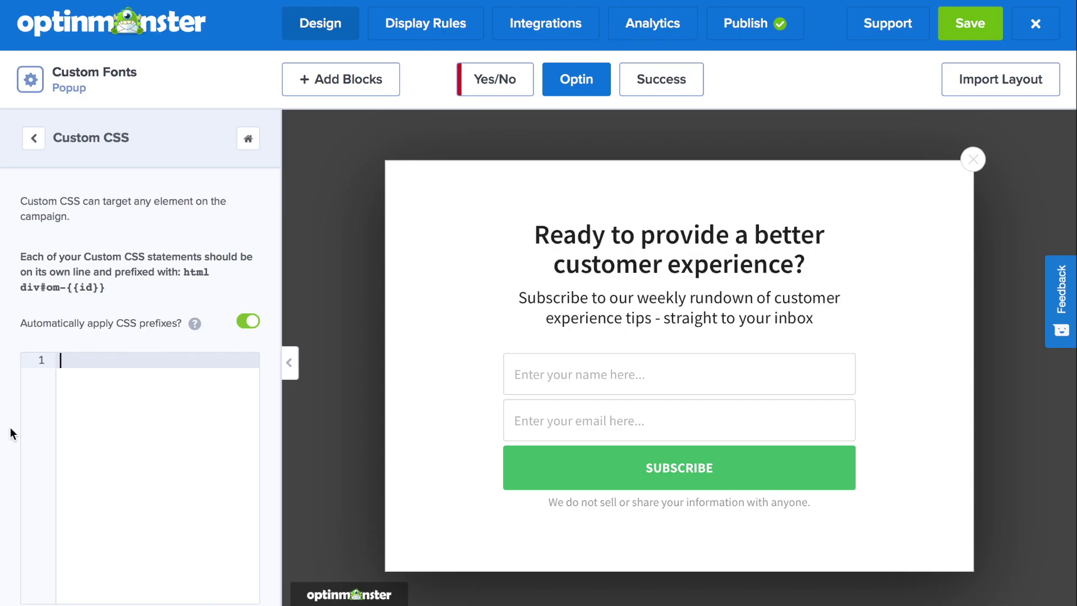
{"action": "key", "text": "ctrl+v"}
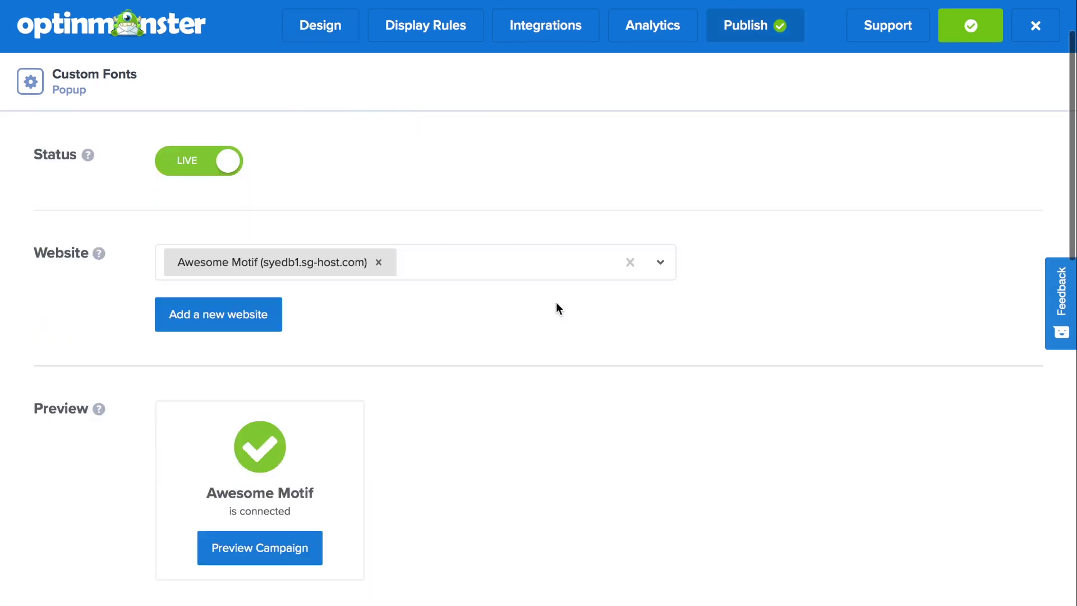
{"action": "scroll", "coordinate": [320, 445], "scroll_direction": "down", "scroll_amount": 2}
Preview the campaign on the Awesome Motif homepage to show the Josefin Sans popup.
{"action": "left_click", "coordinate": [320, 444]}
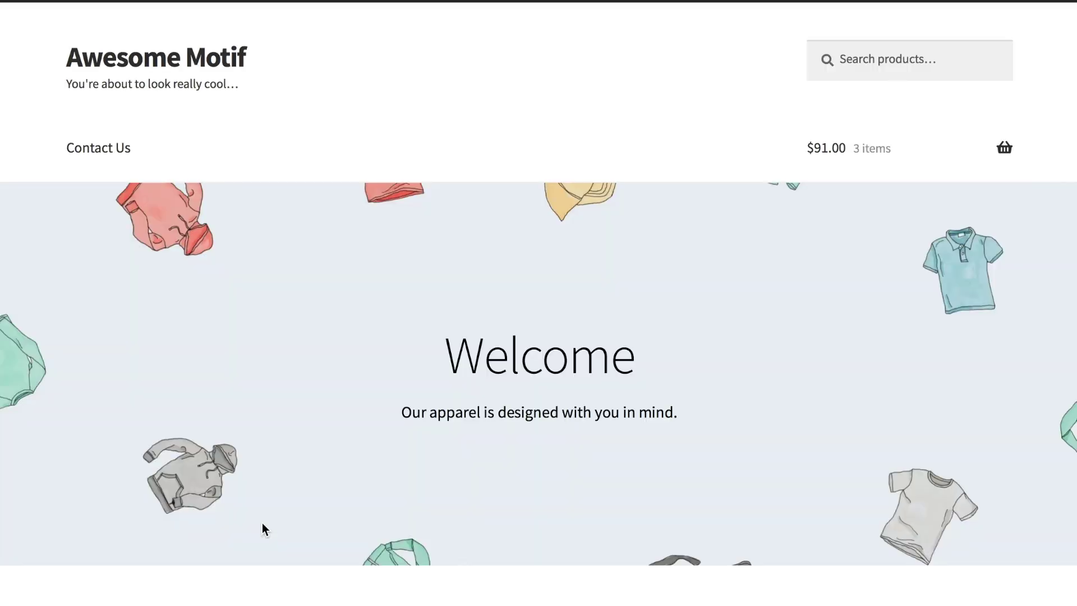